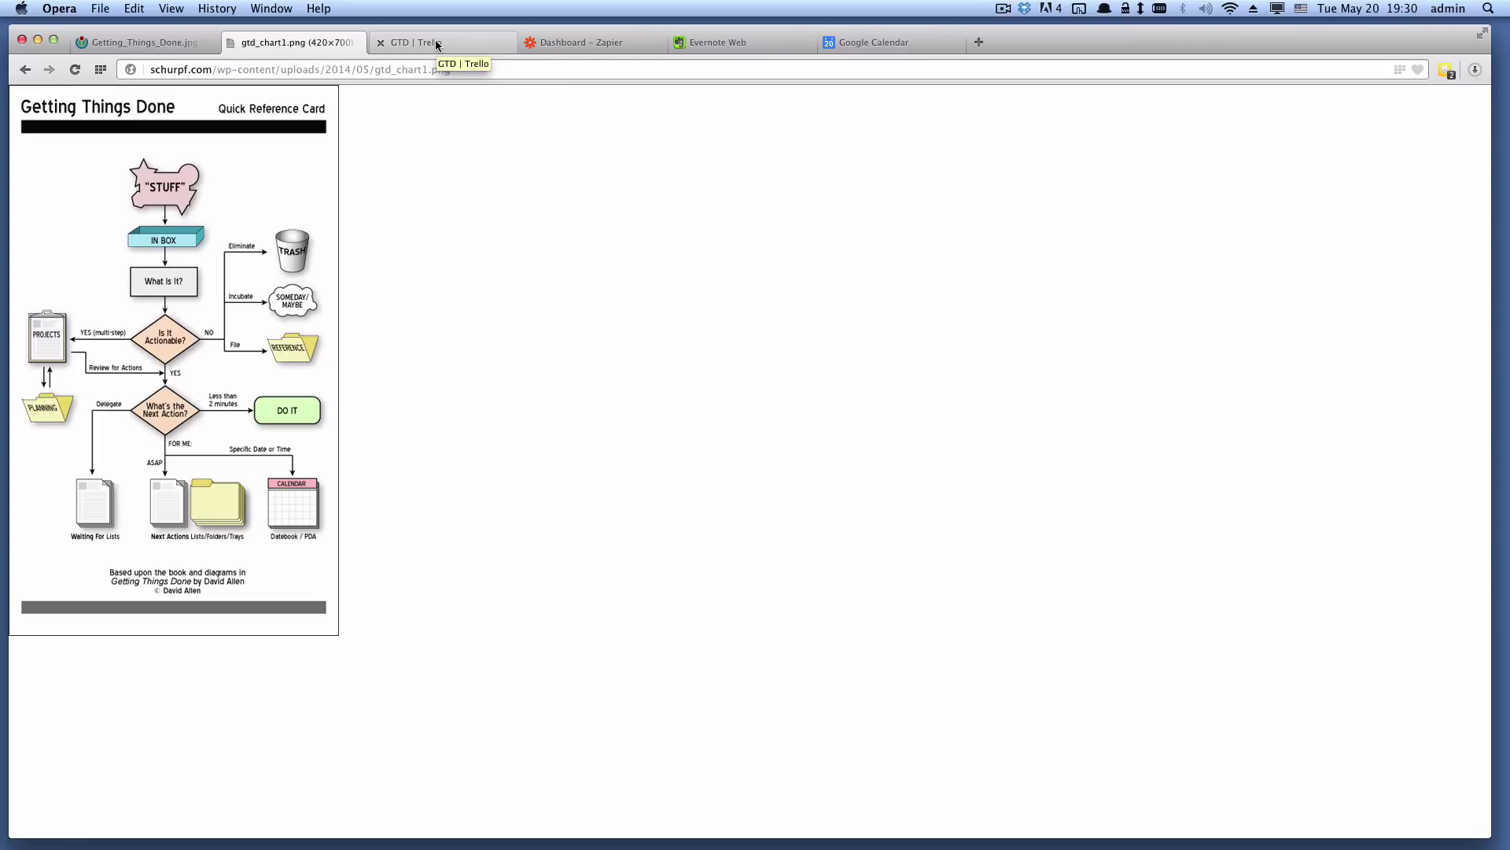
# On the Trello GTD board, archive the Inbox card "gtd video graphic" and move "gtd video" to the top of Today.
pyautogui.click(436, 39)
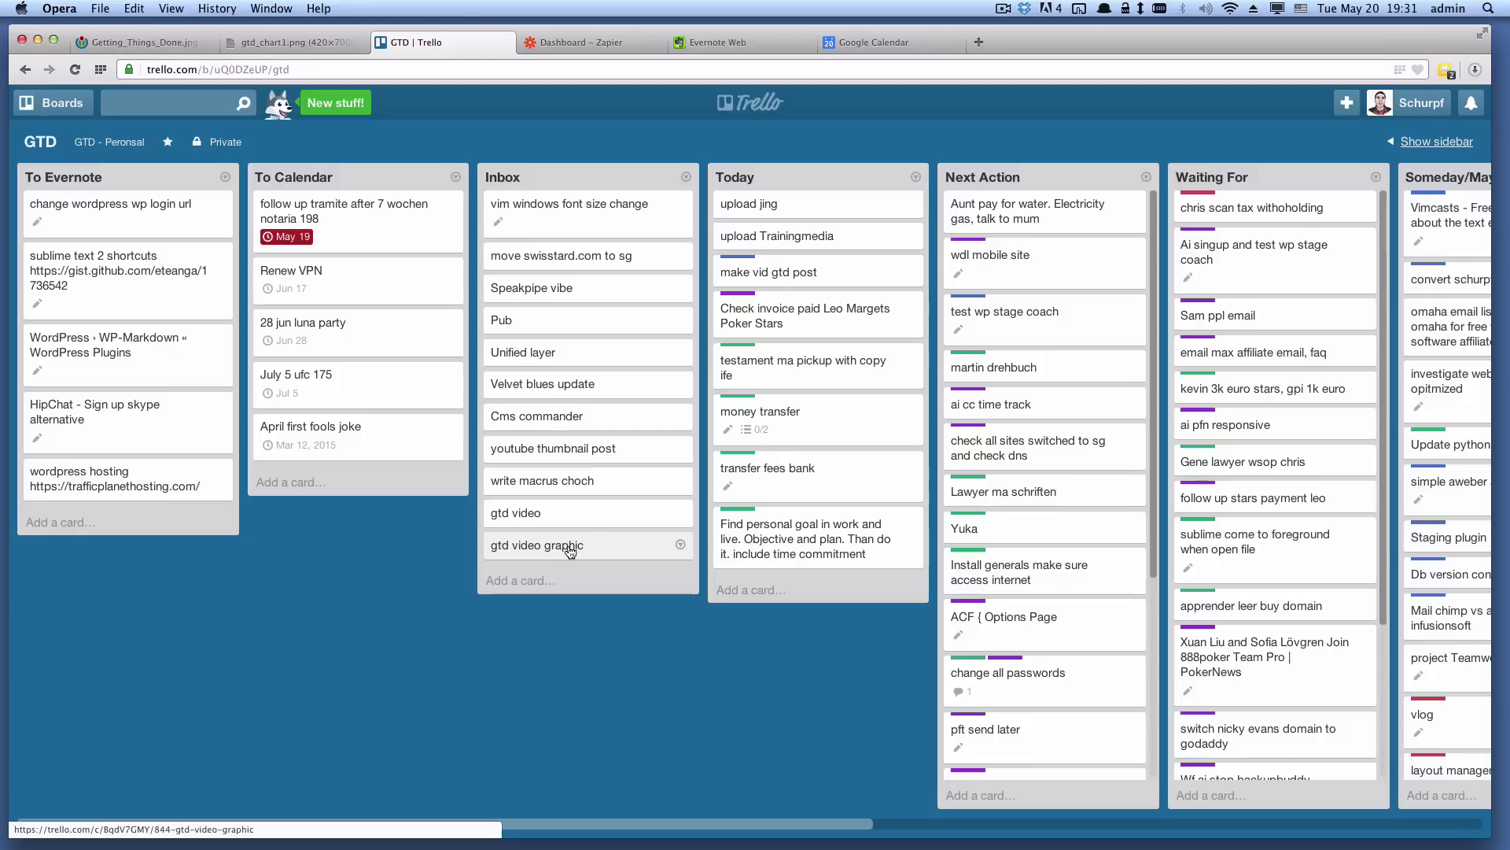
pyautogui.press('c')
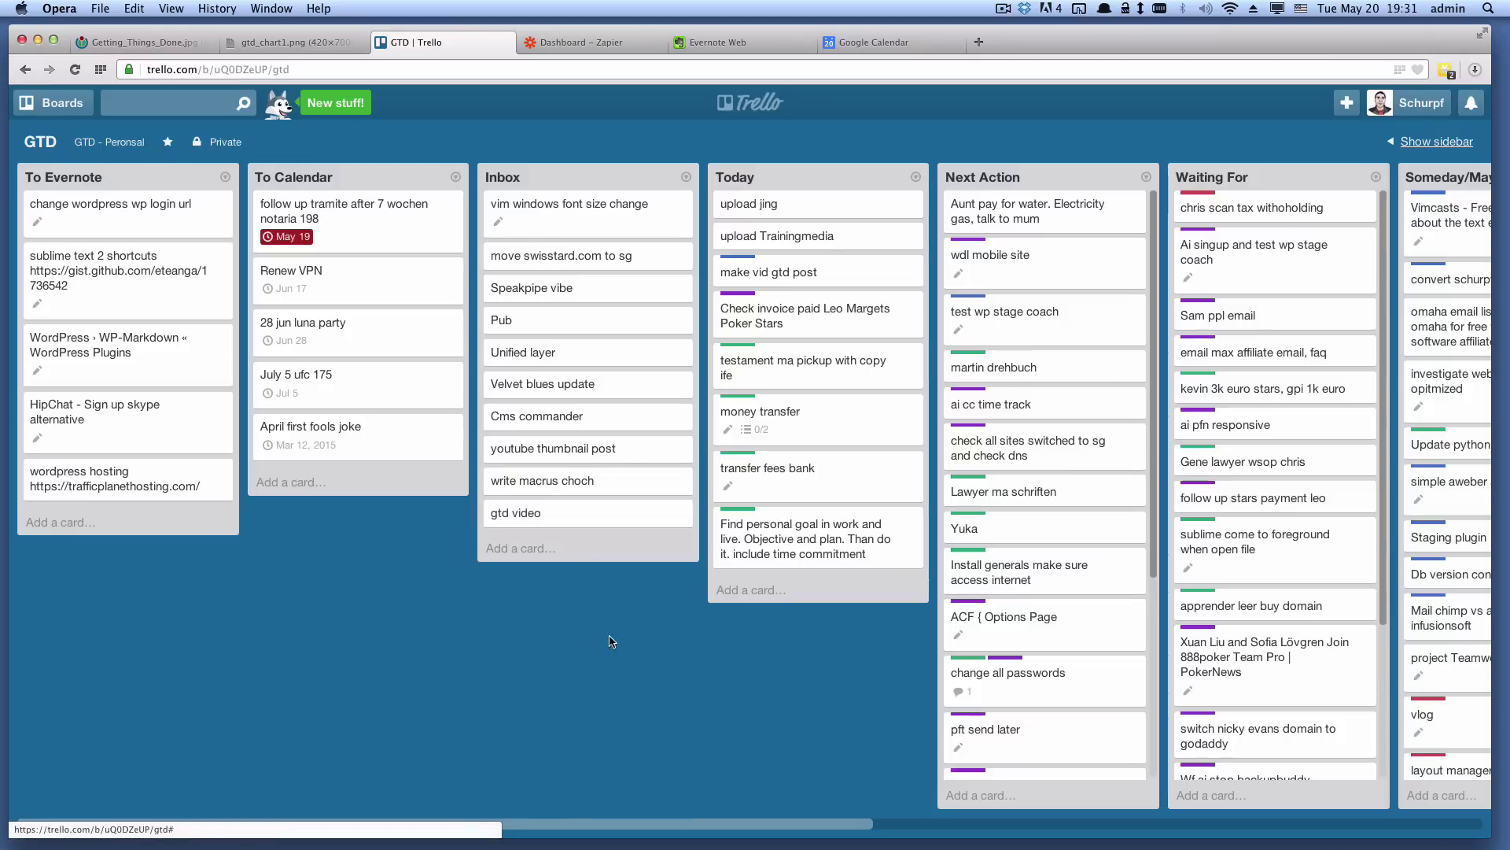
pyautogui.moveTo(554, 515); pyautogui.dragTo(811, 214)
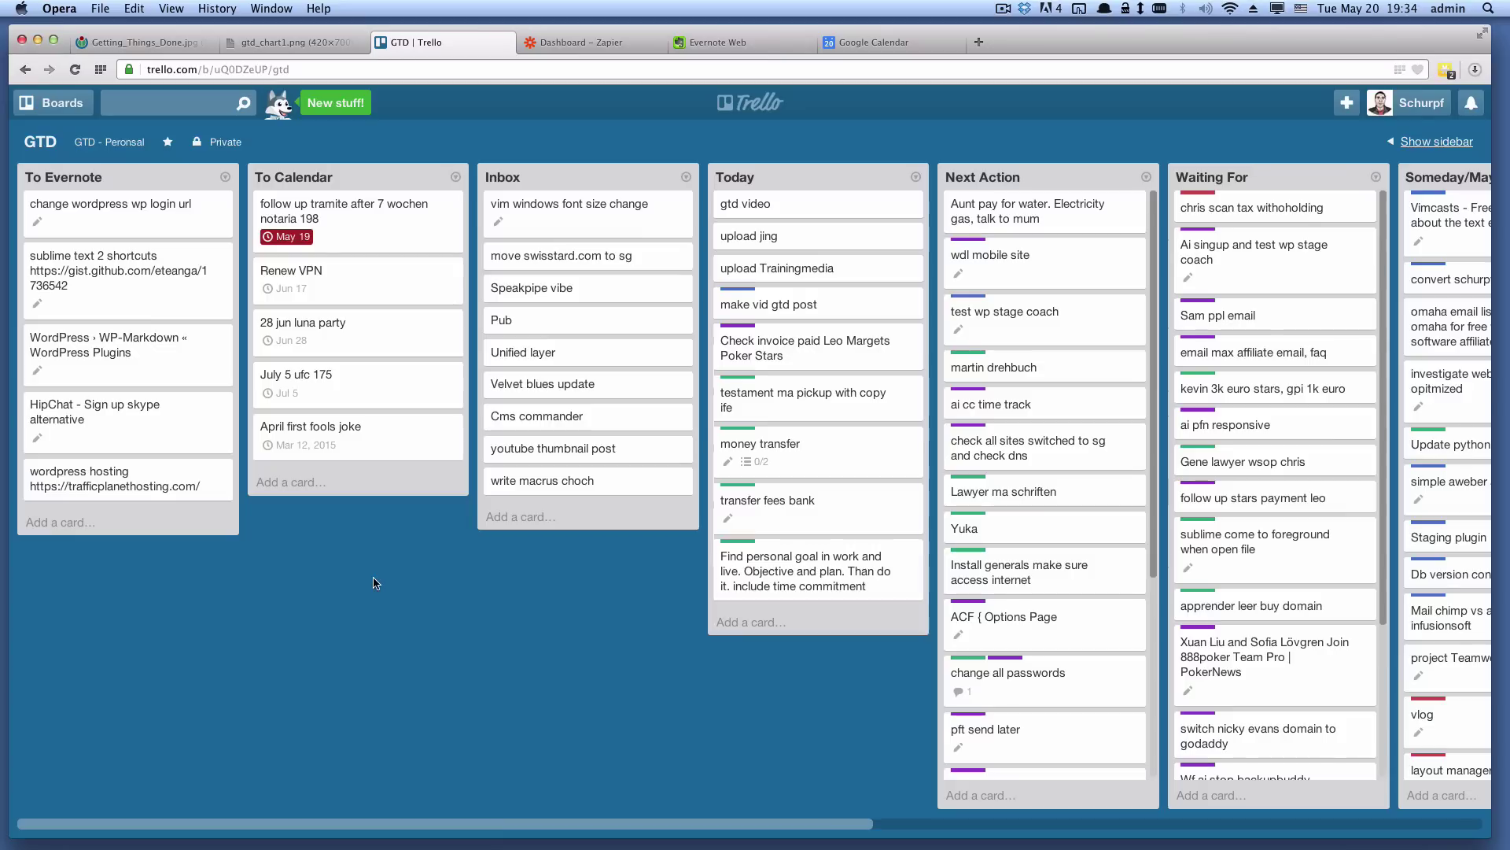
# Look through the remaining lists of the GTD board, including Projects and Tags, and open the Locations board.
pyautogui.moveTo(622, 825); pyautogui.dragTo(1162, 839)
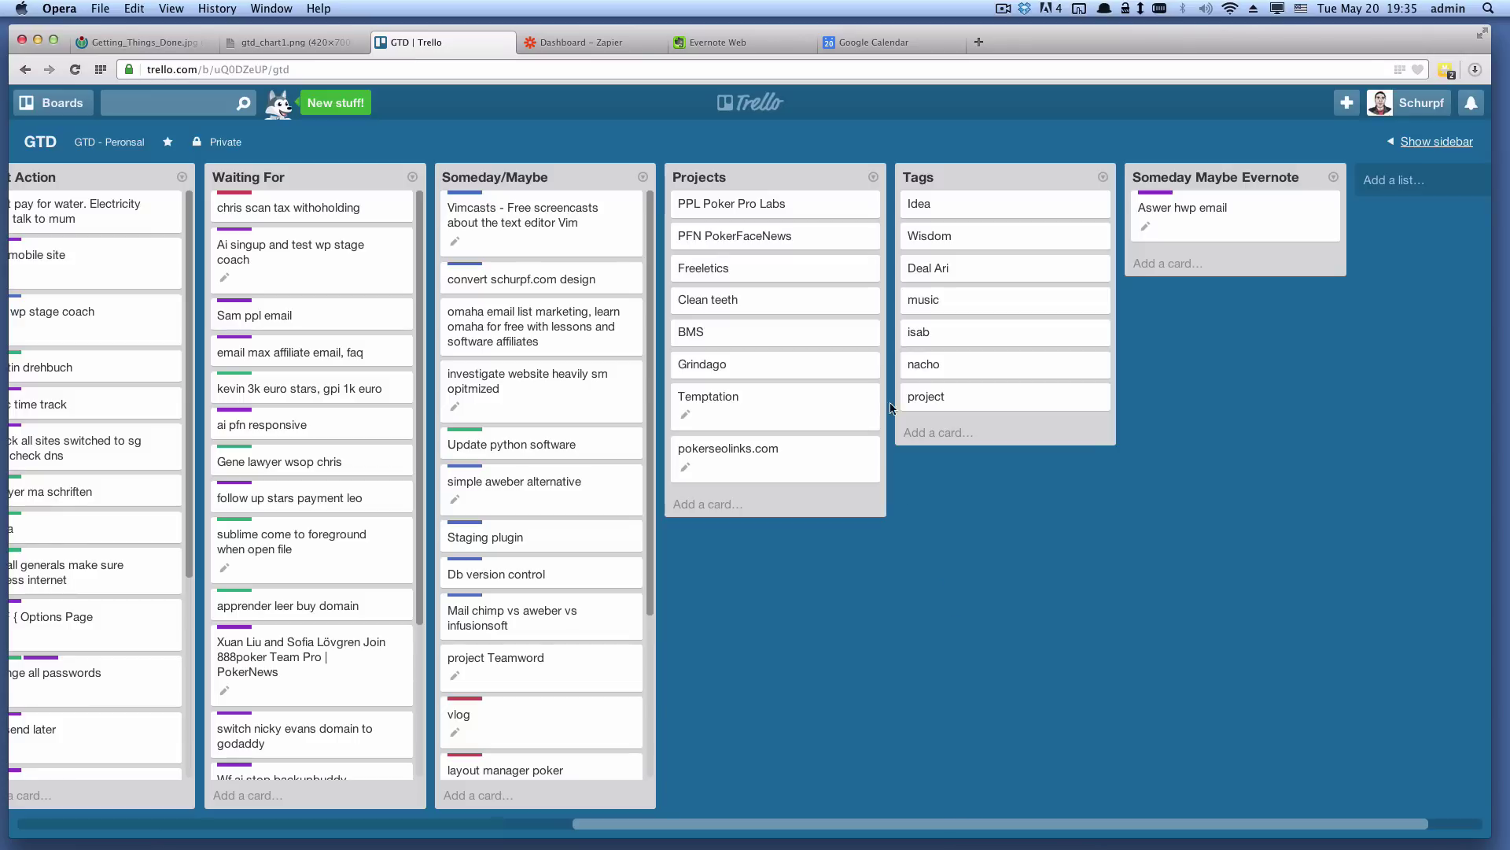
pyautogui.click(751, 112)
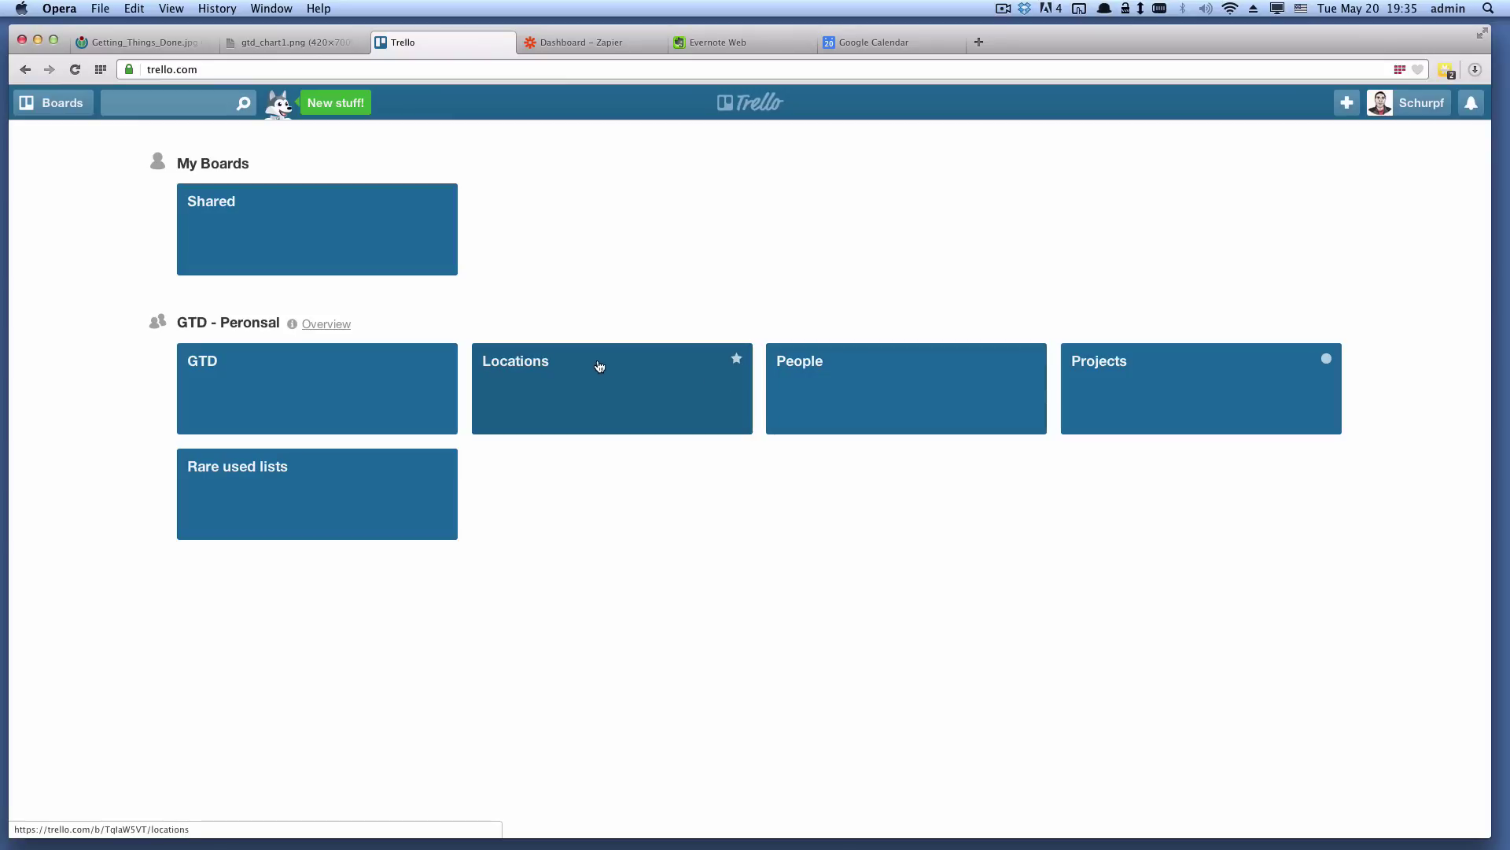
pyautogui.click(560, 384)
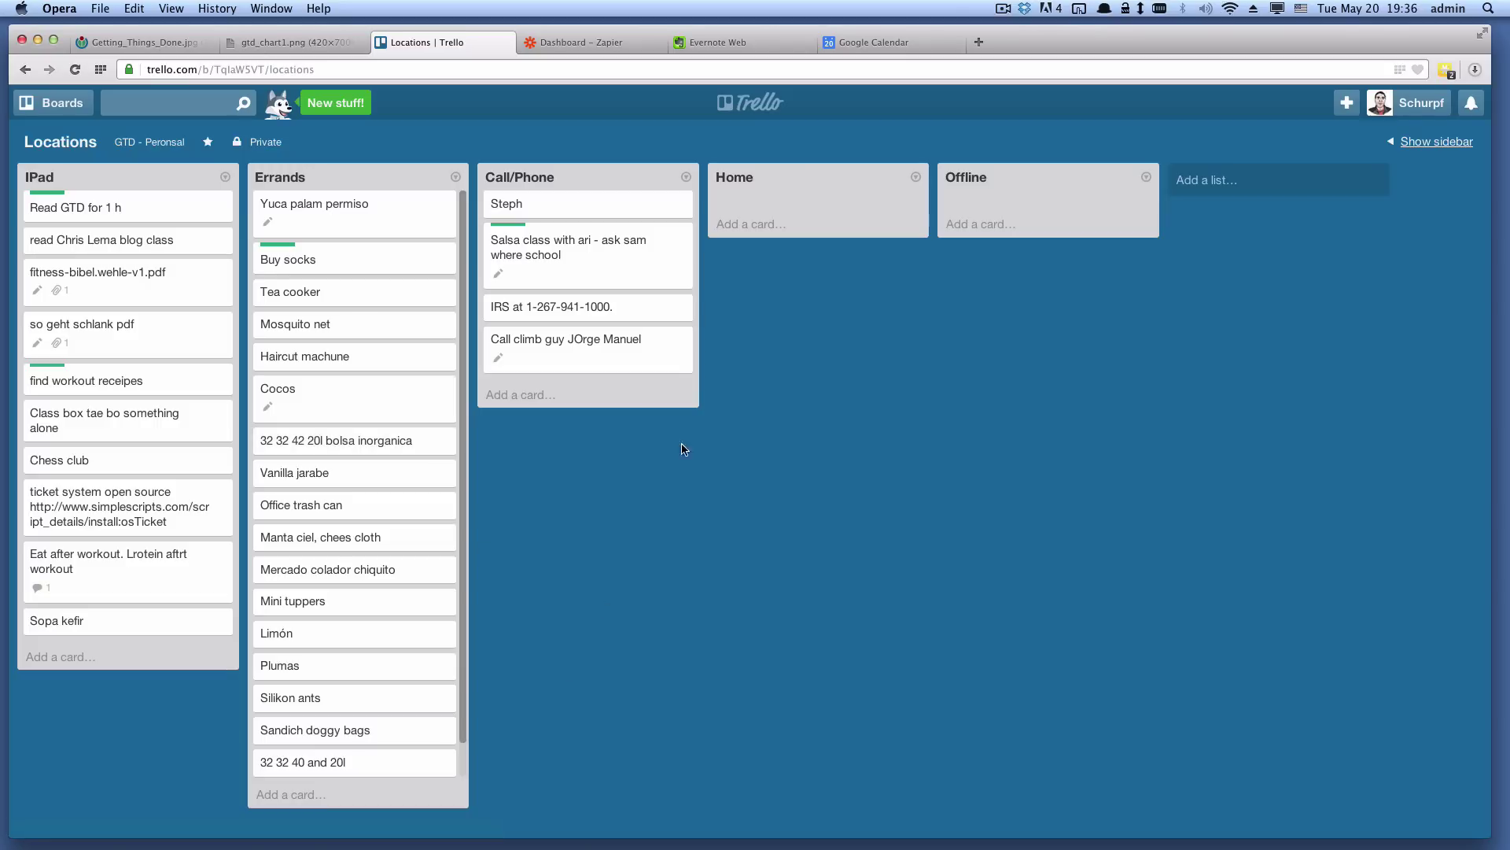
# Look through the lists on the People board and return to the GTD board.
pyautogui.click(741, 106)
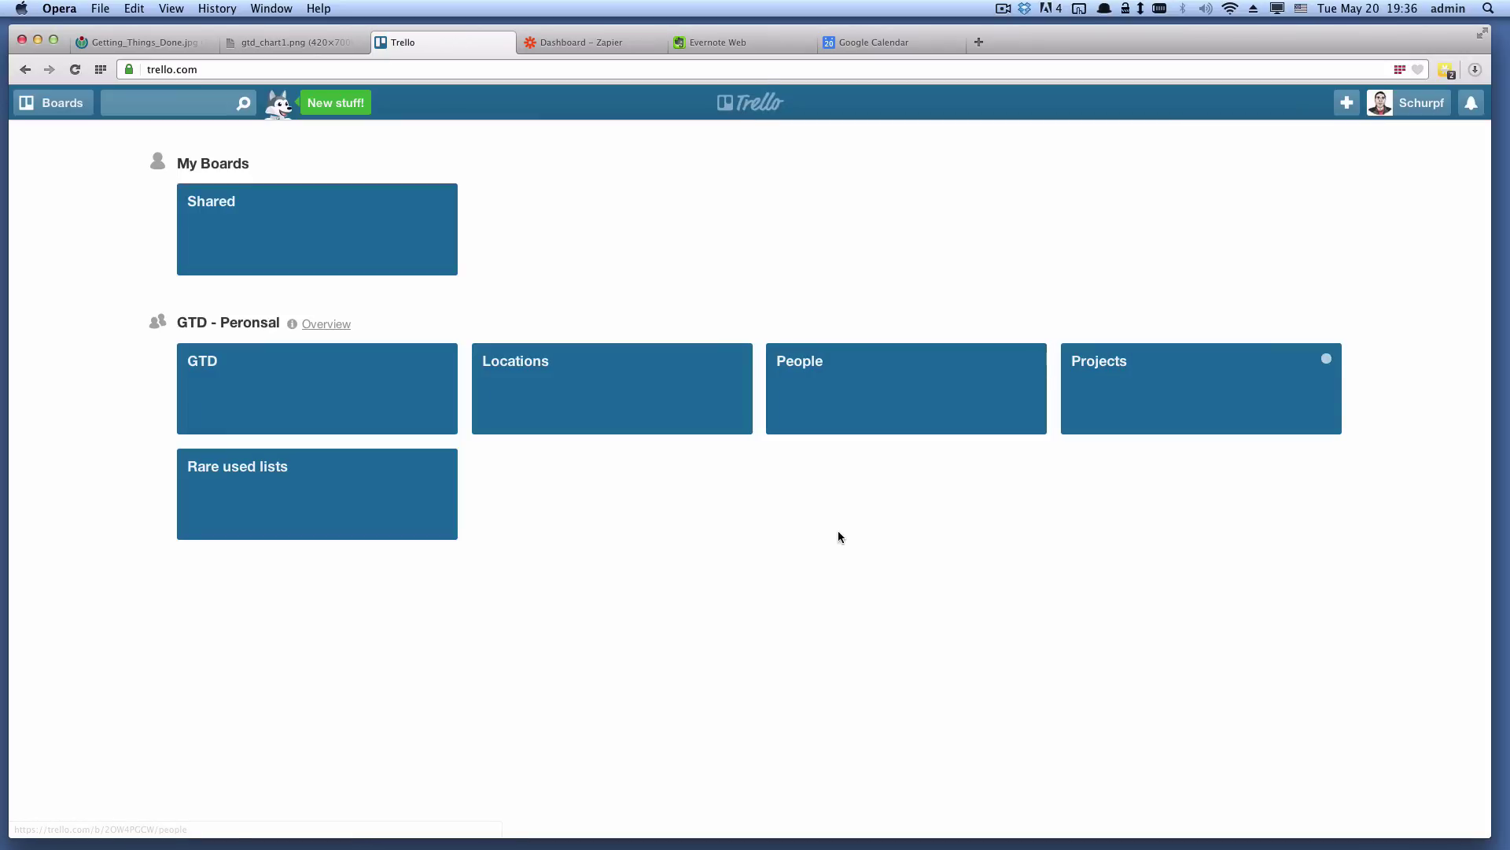
pyautogui.click(862, 417)
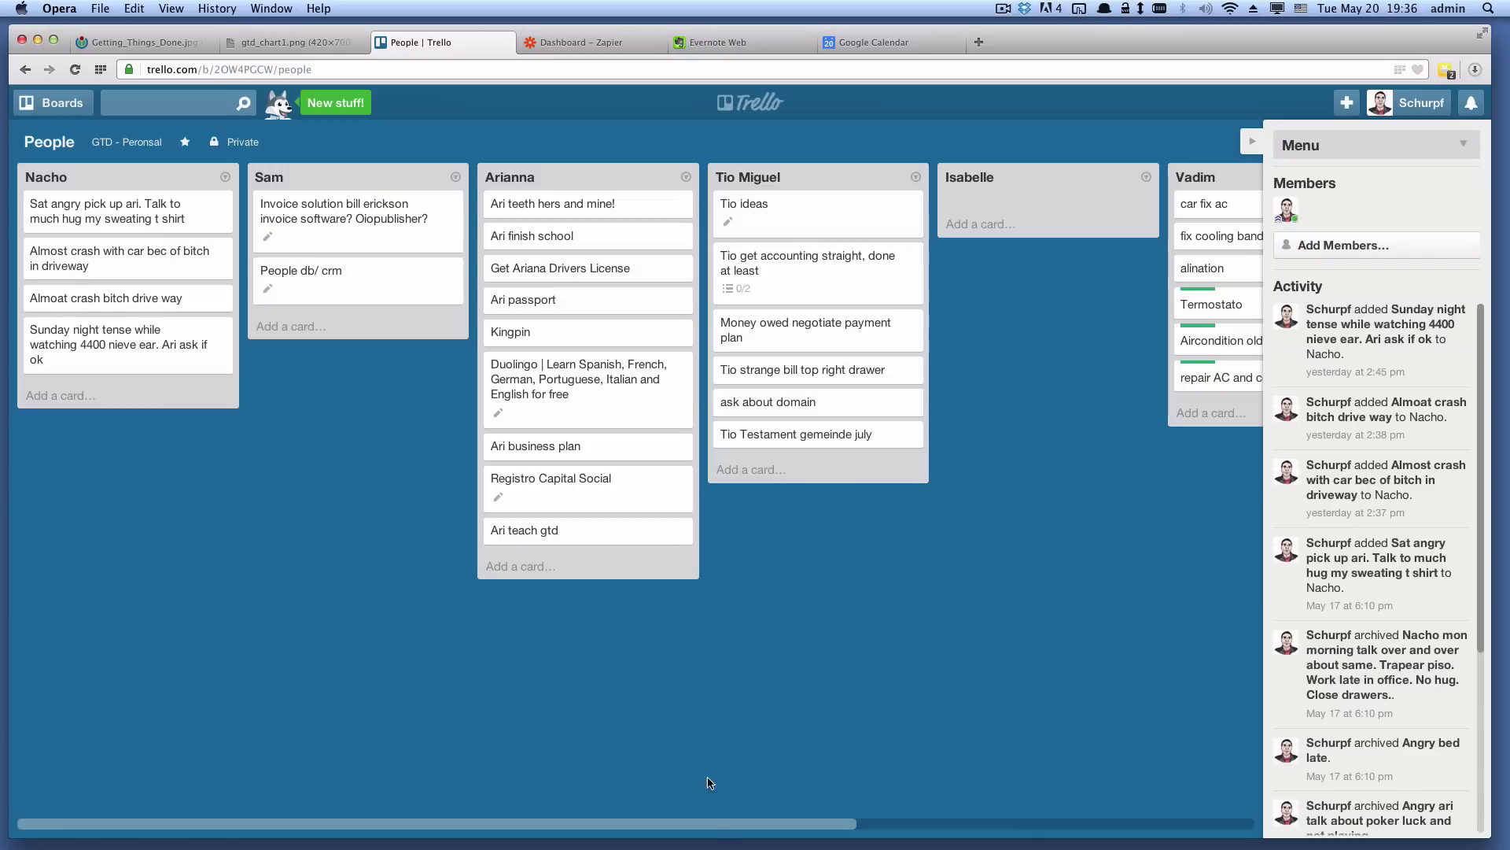
pyautogui.moveTo(717, 823); pyautogui.dragTo(967, 833)
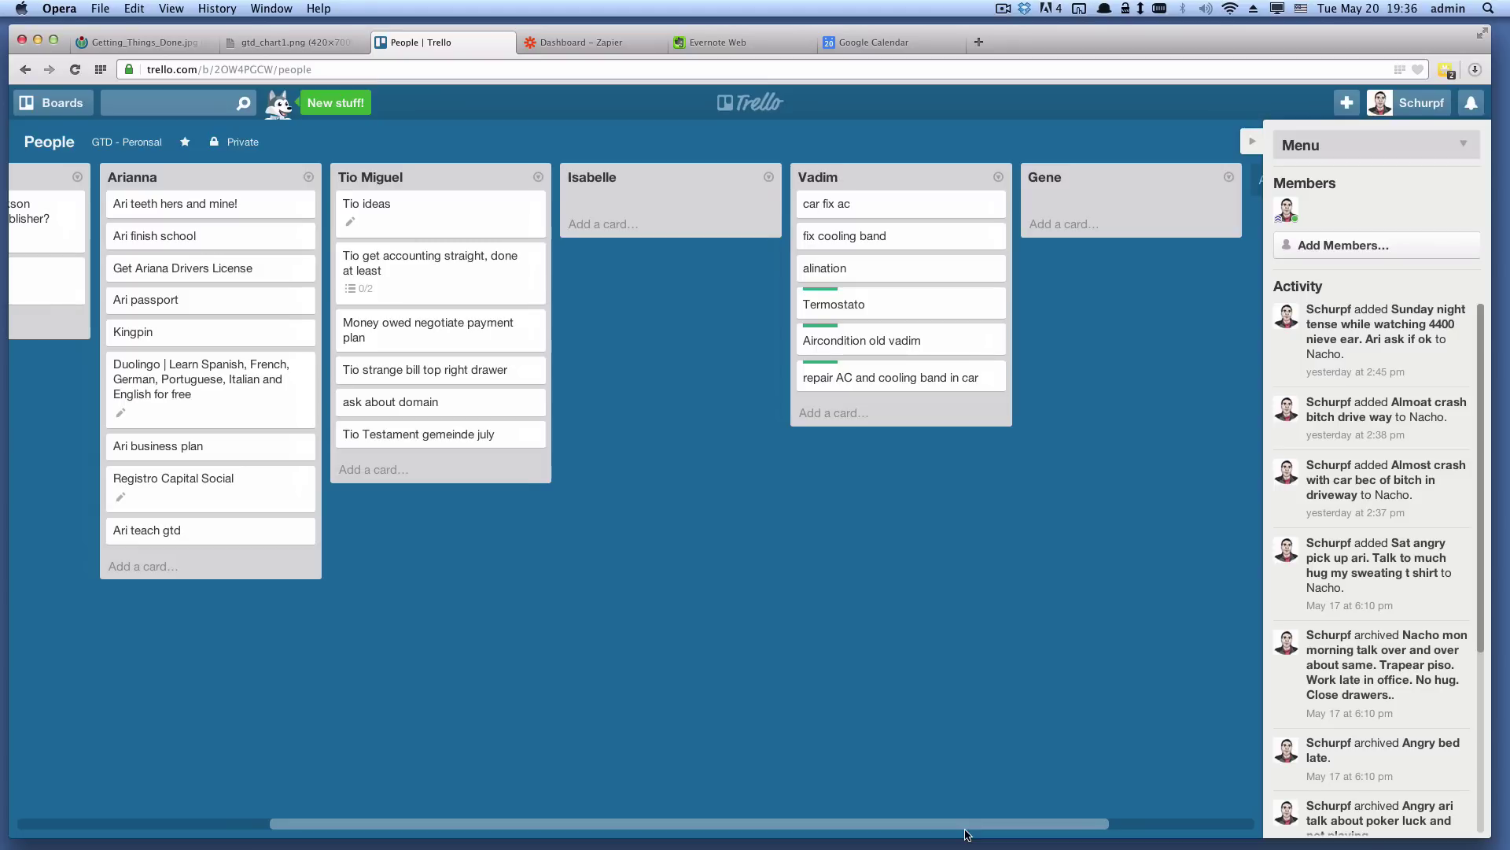
pyautogui.press('super+Left')
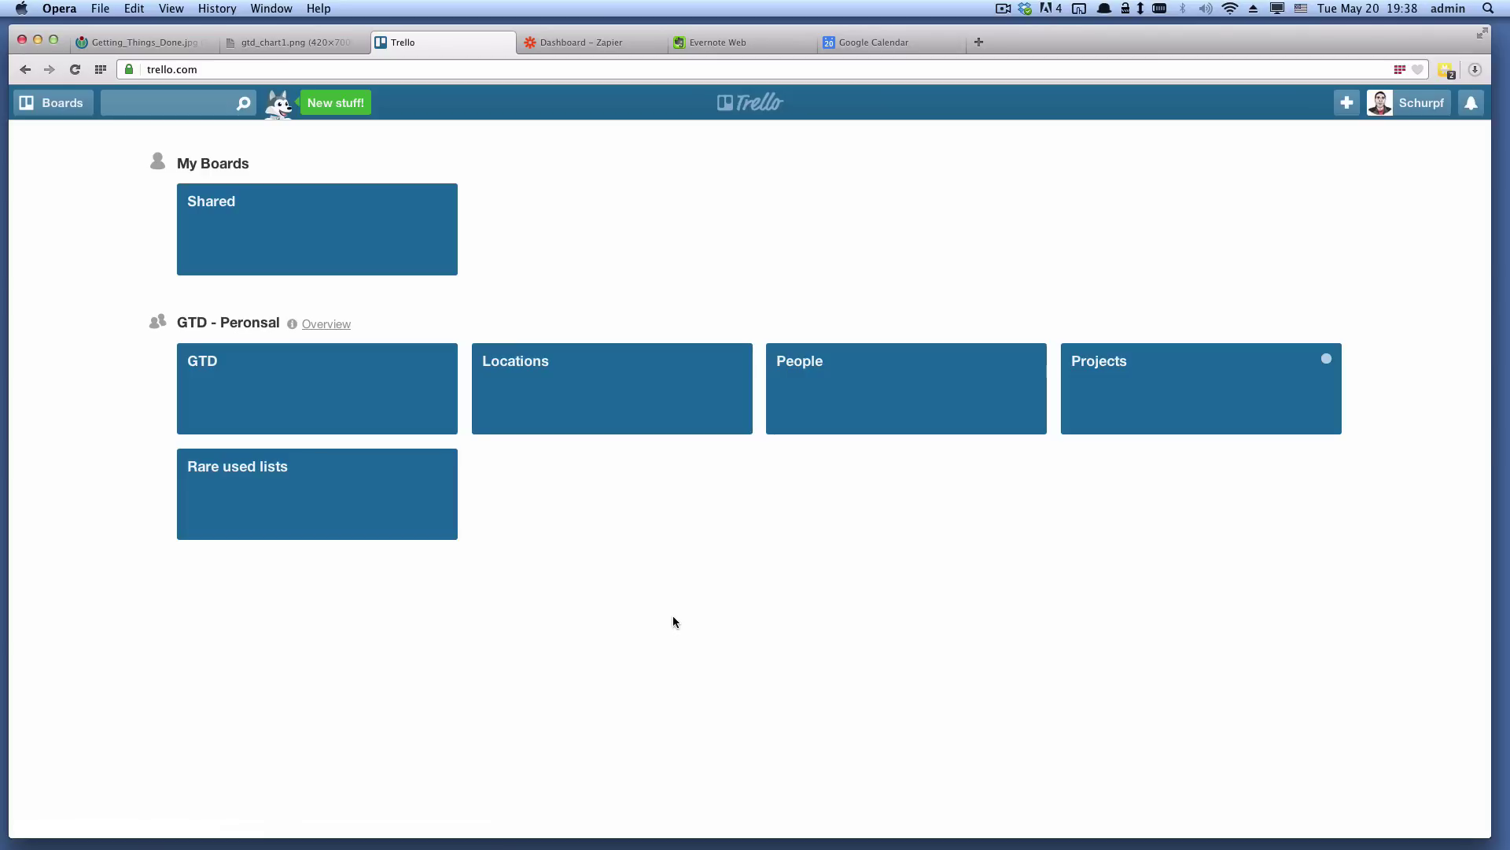
pyautogui.click(358, 404)
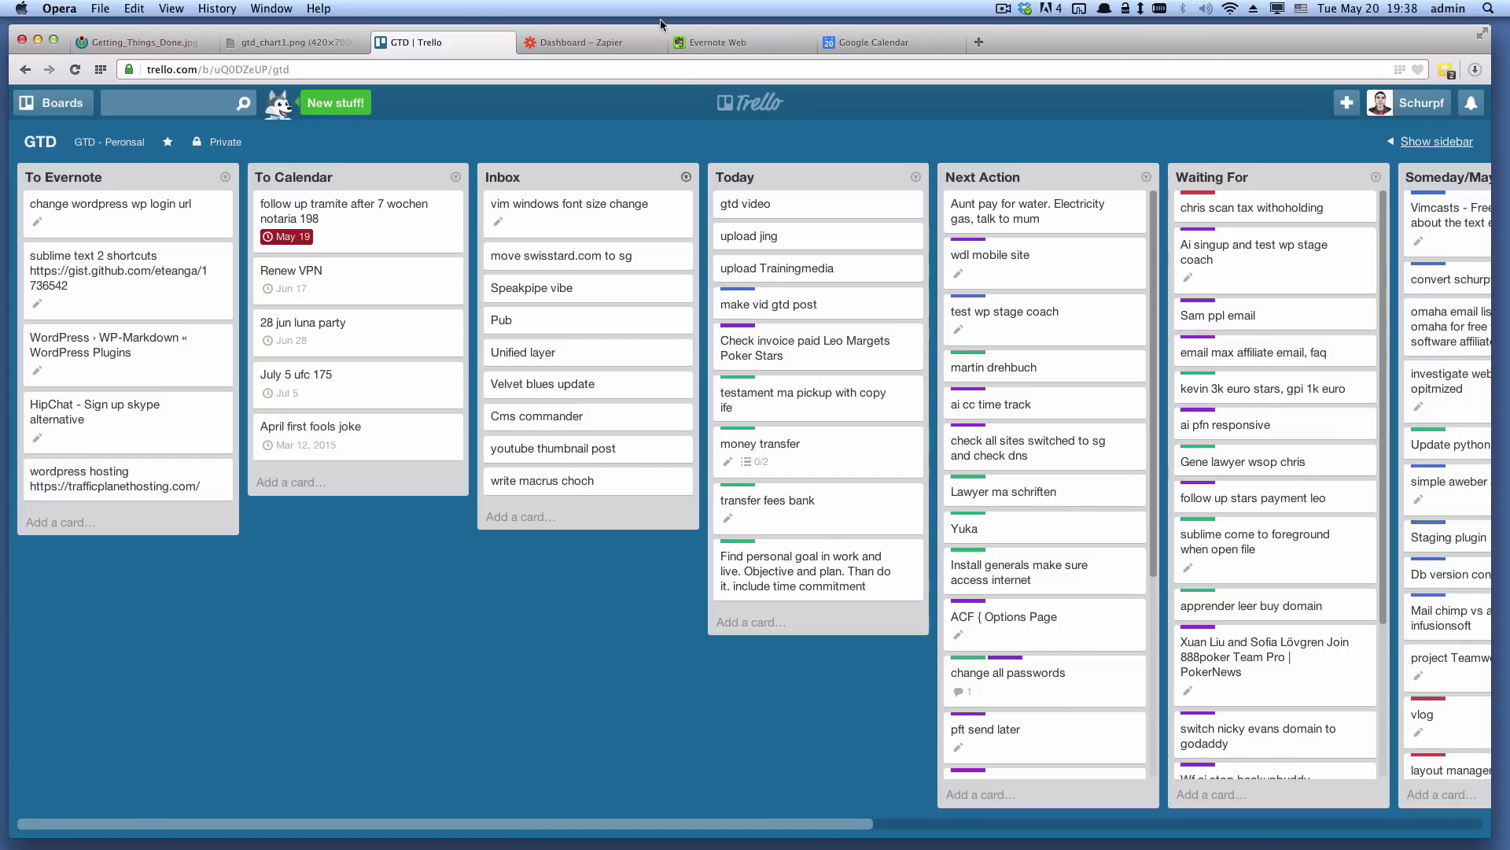
# Switch to Zapier, open the TrelloList2Evernote zap and examine its Trello trigger filters.
pyautogui.click(579, 41)
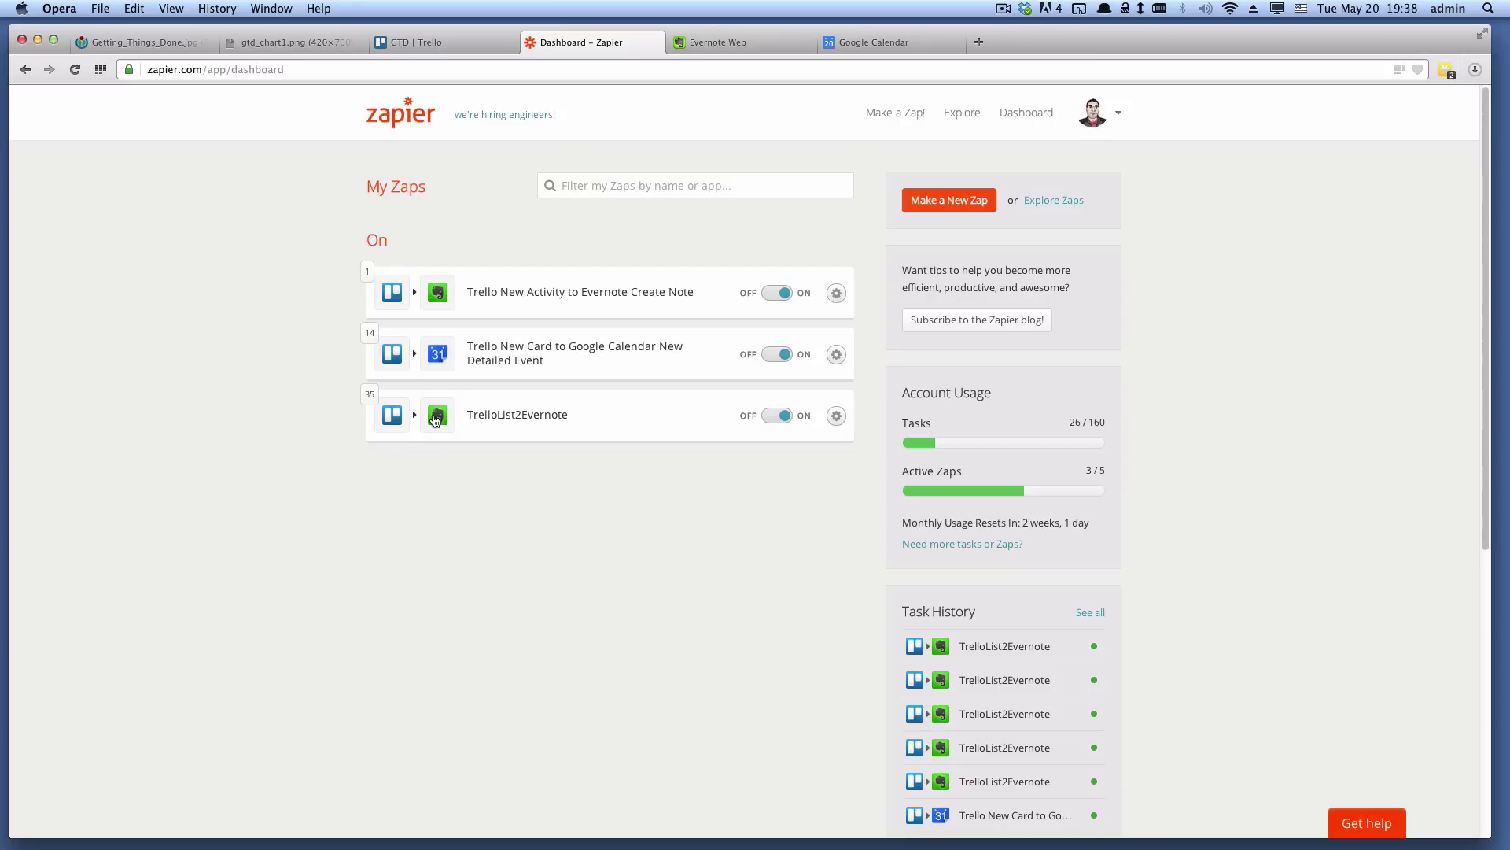
pyautogui.click(516, 417)
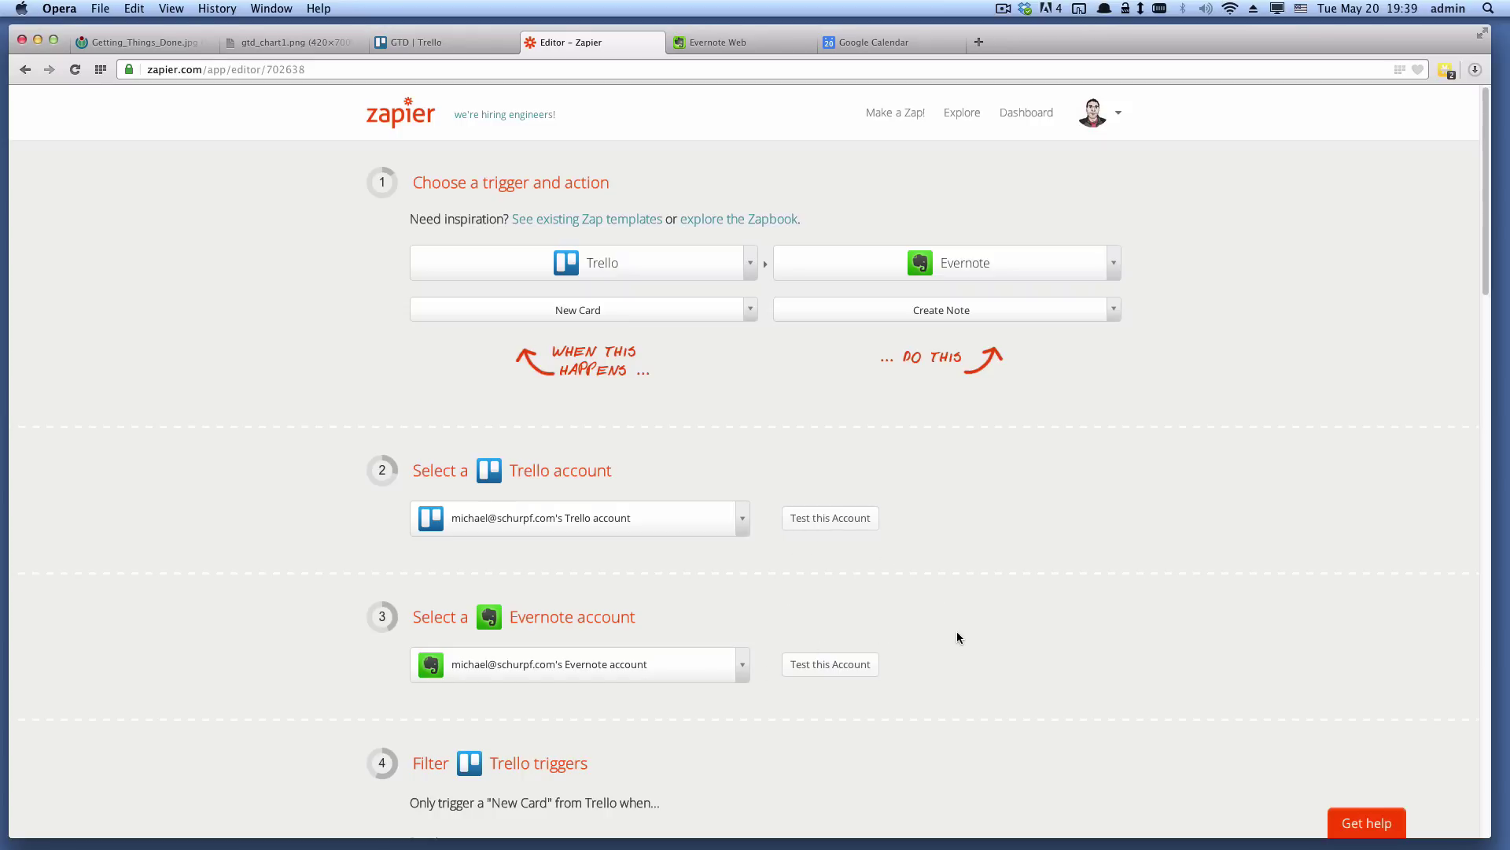
pyautogui.scroll(-10, 958, 637)
pyautogui.scroll(2, 951, 637)
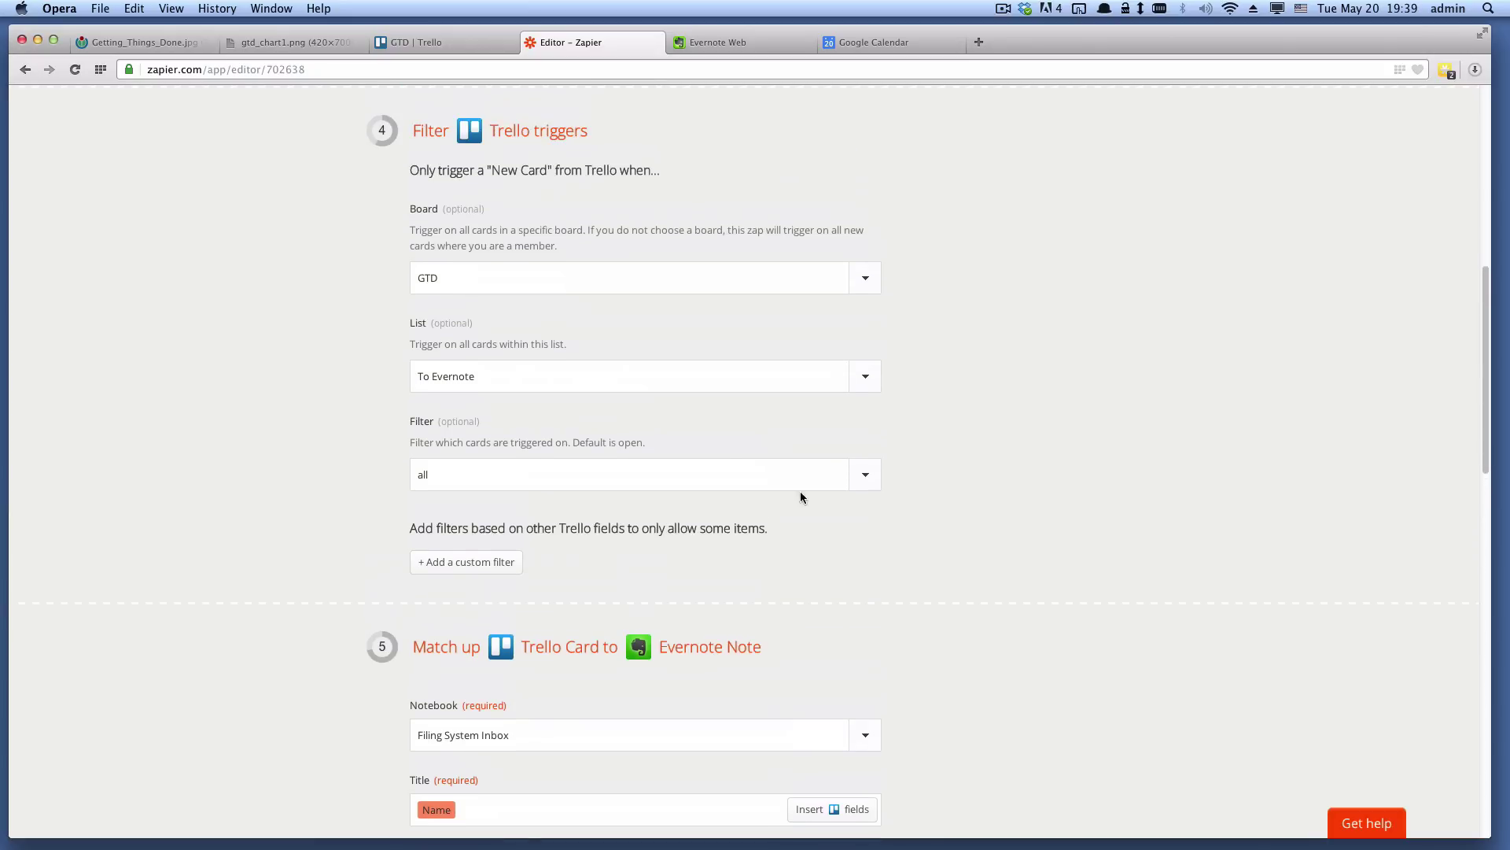
pyautogui.moveTo(595, 133); pyautogui.dragTo(419, 134)
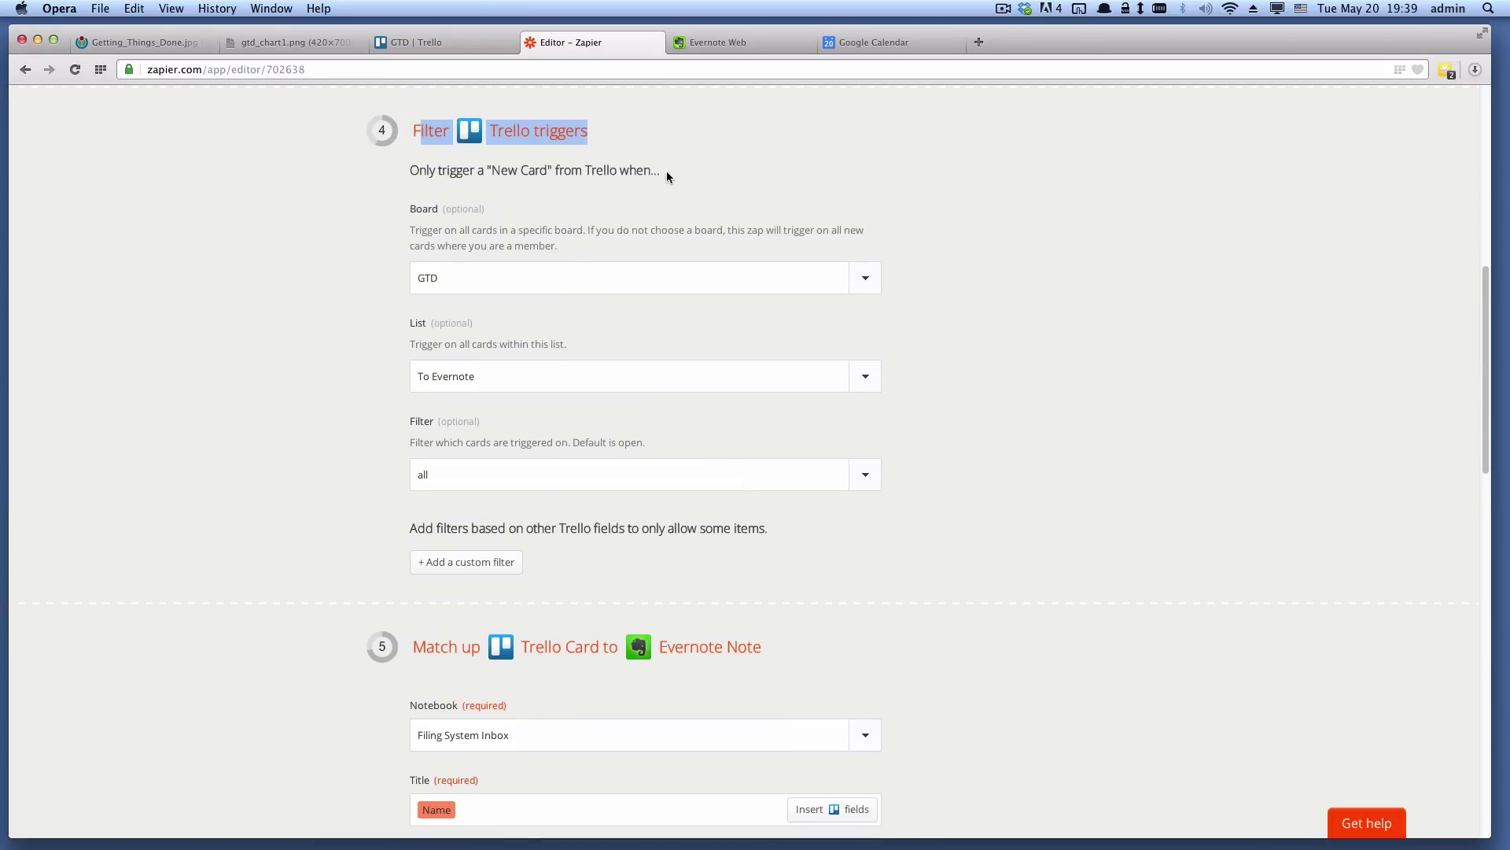
pyautogui.click(625, 165)
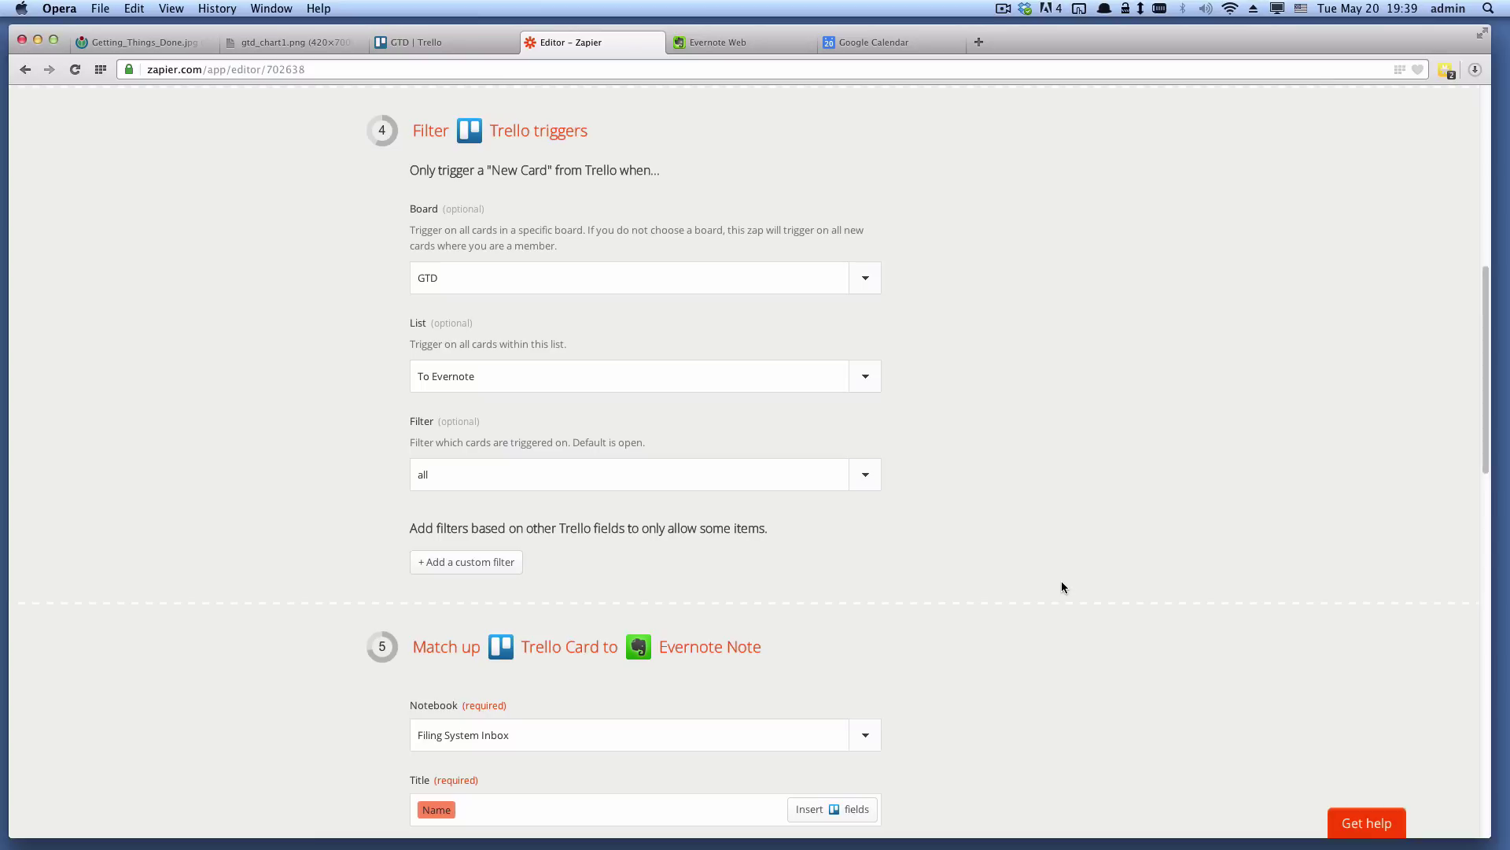
# Examine how the zap matches Trello card fields to the Evernote note, along with its test and naming sections.
pyautogui.scroll(-5, 1061, 583)
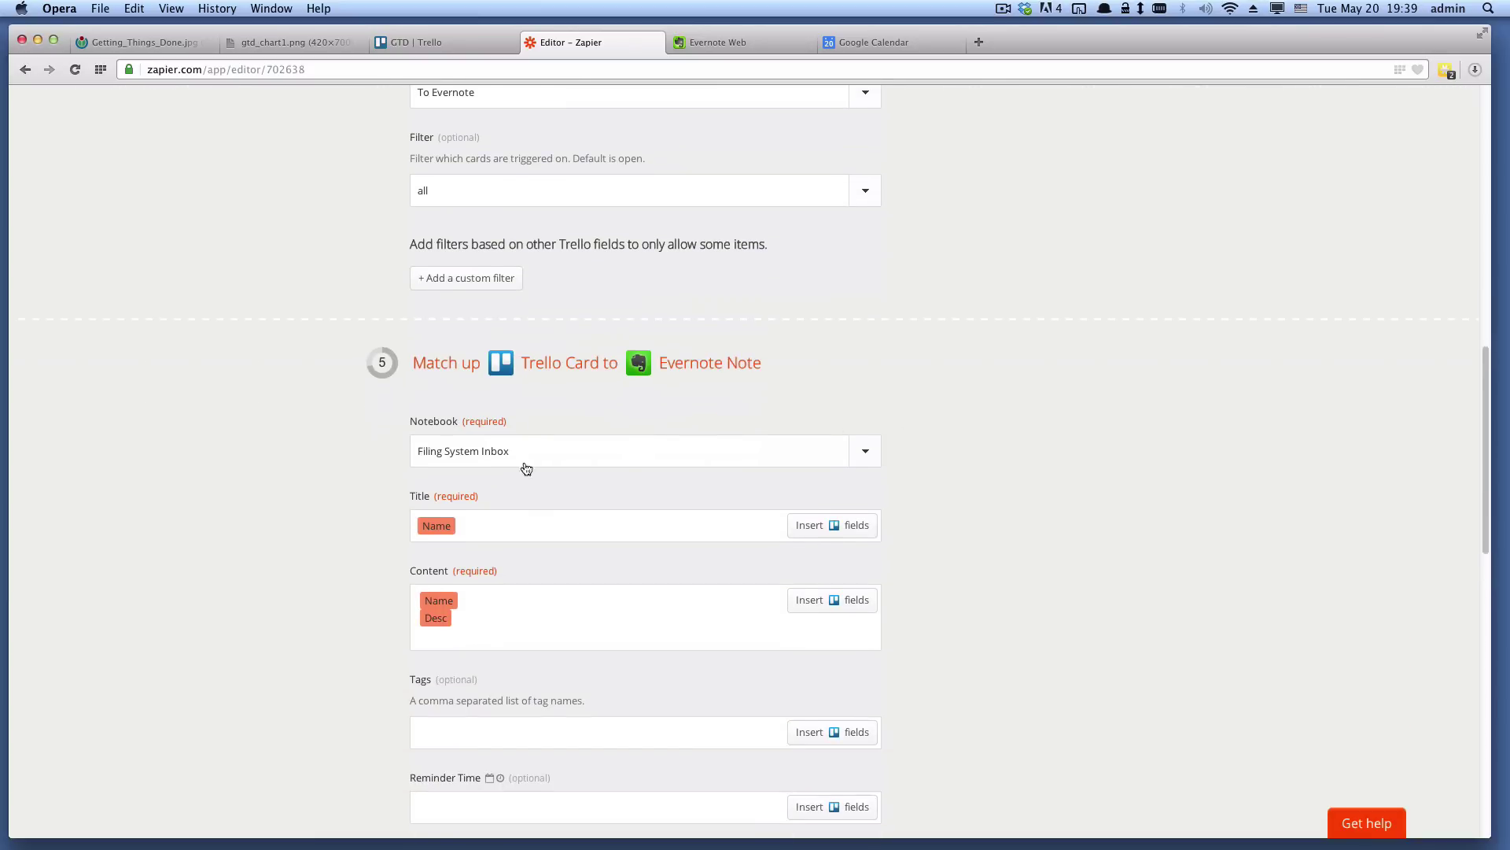
pyautogui.click(474, 600)
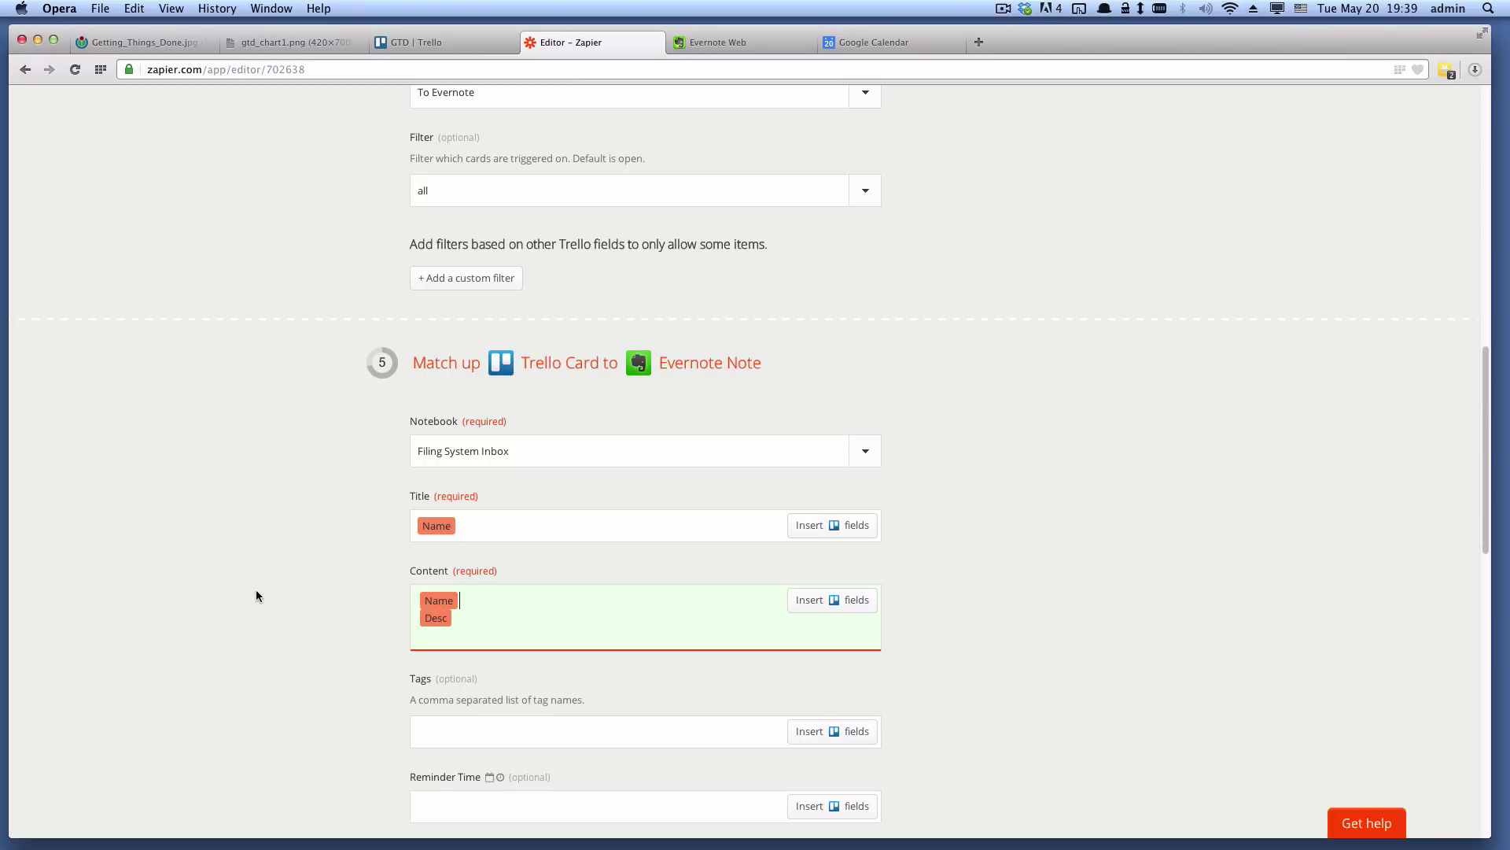
pyautogui.doubleClick(471, 569)
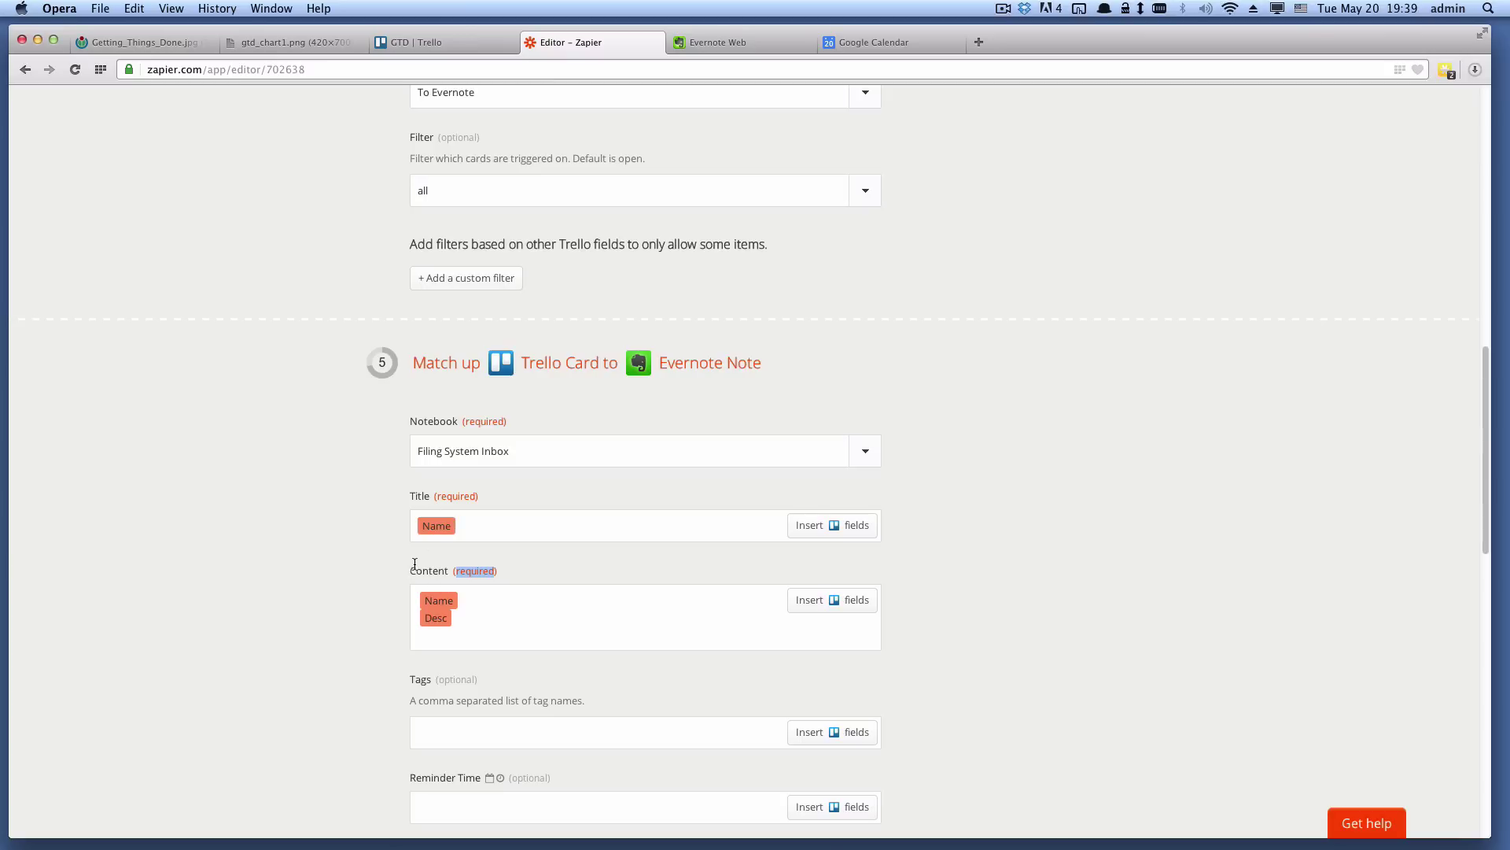
pyautogui.click(354, 572)
pyautogui.press('pagedown')
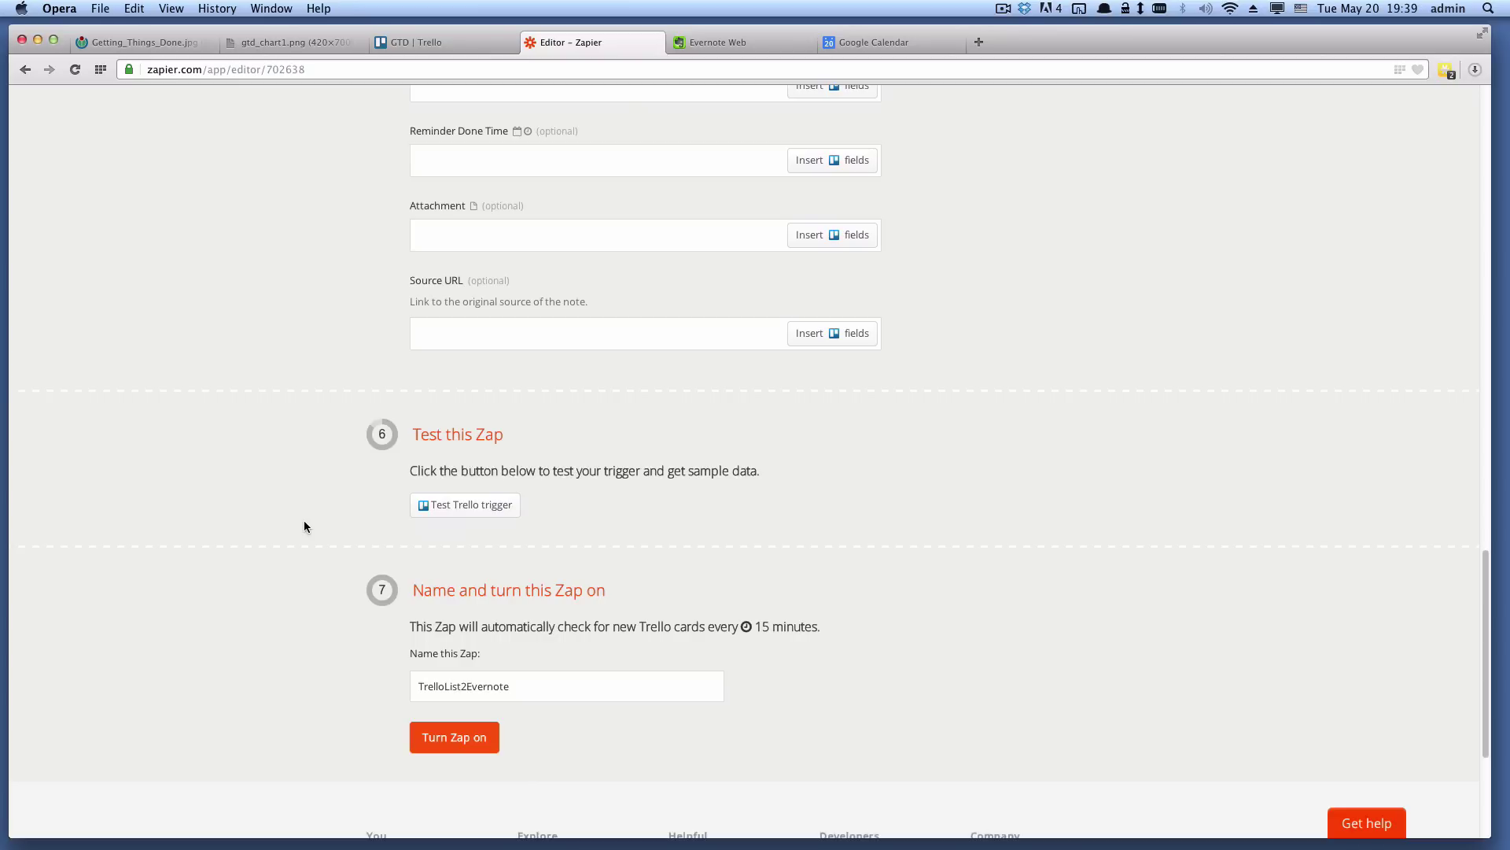
pyautogui.scroll(10, 303, 521)
pyautogui.scroll(15, 476, 144)
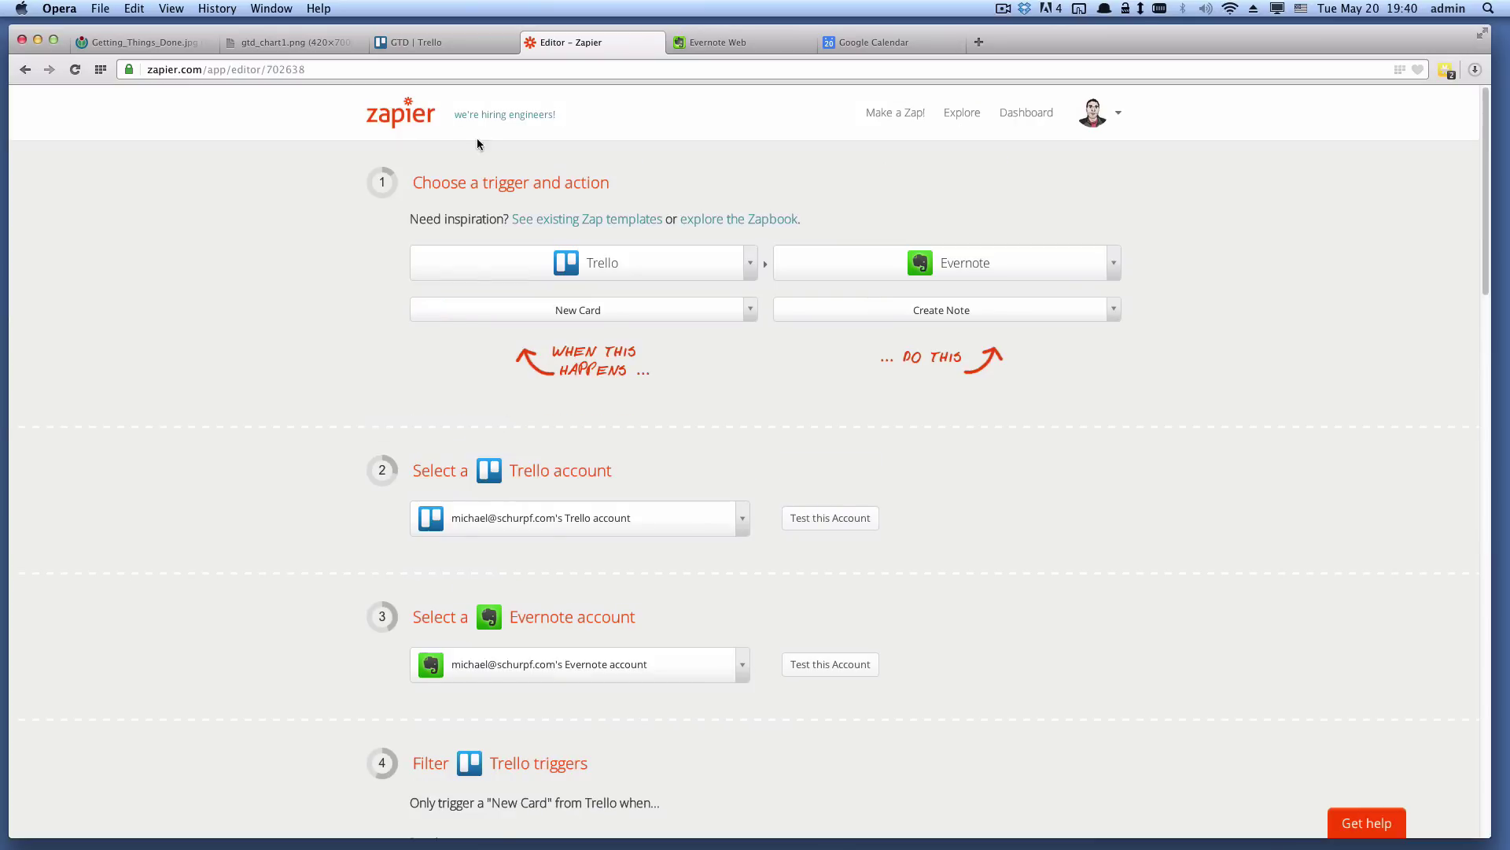
# Leave the zap editor, check the Filing System Inbox notebook in Evernote Web and compare it with Trello's To Evernote list.
pyautogui.click(413, 119)
pyautogui.click(737, 42)
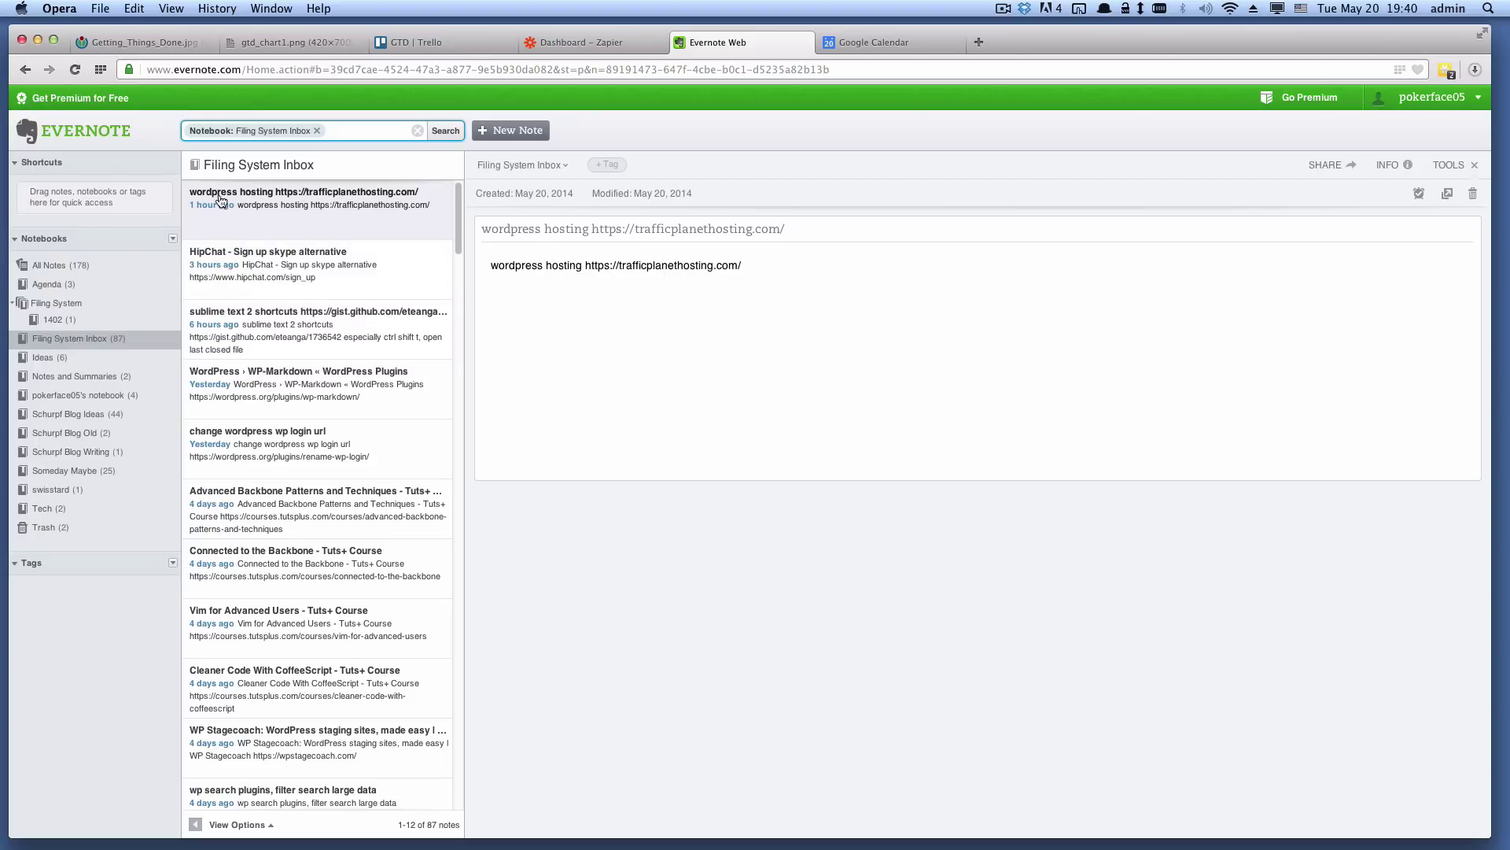
pyautogui.click(442, 41)
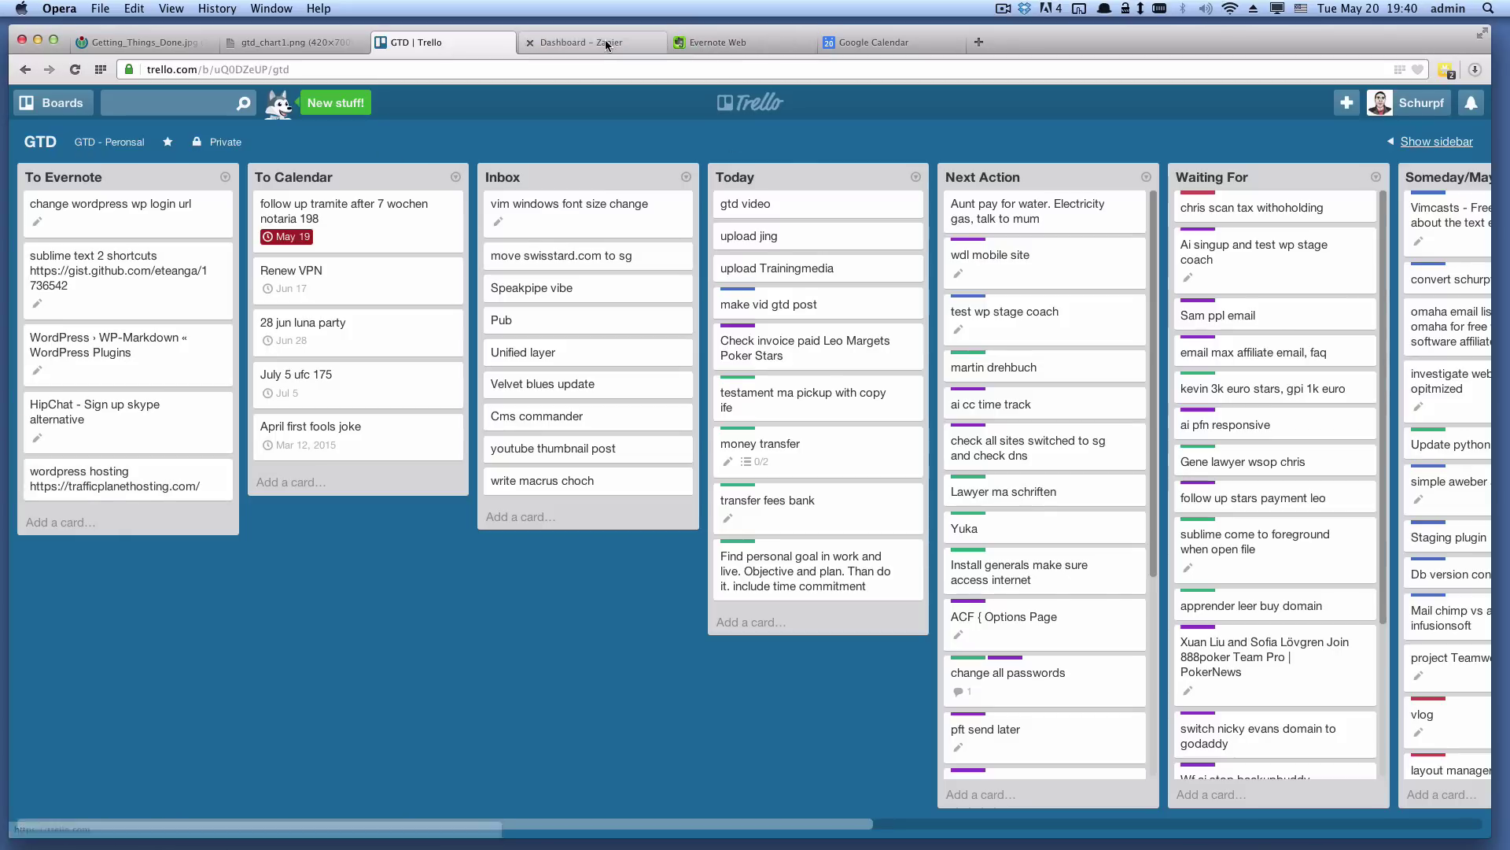
# Switch to Zapier, open the Trello New Card to Google Calendar New Detailed Event zap and examine its trigger filters.
pyautogui.click(572, 42)
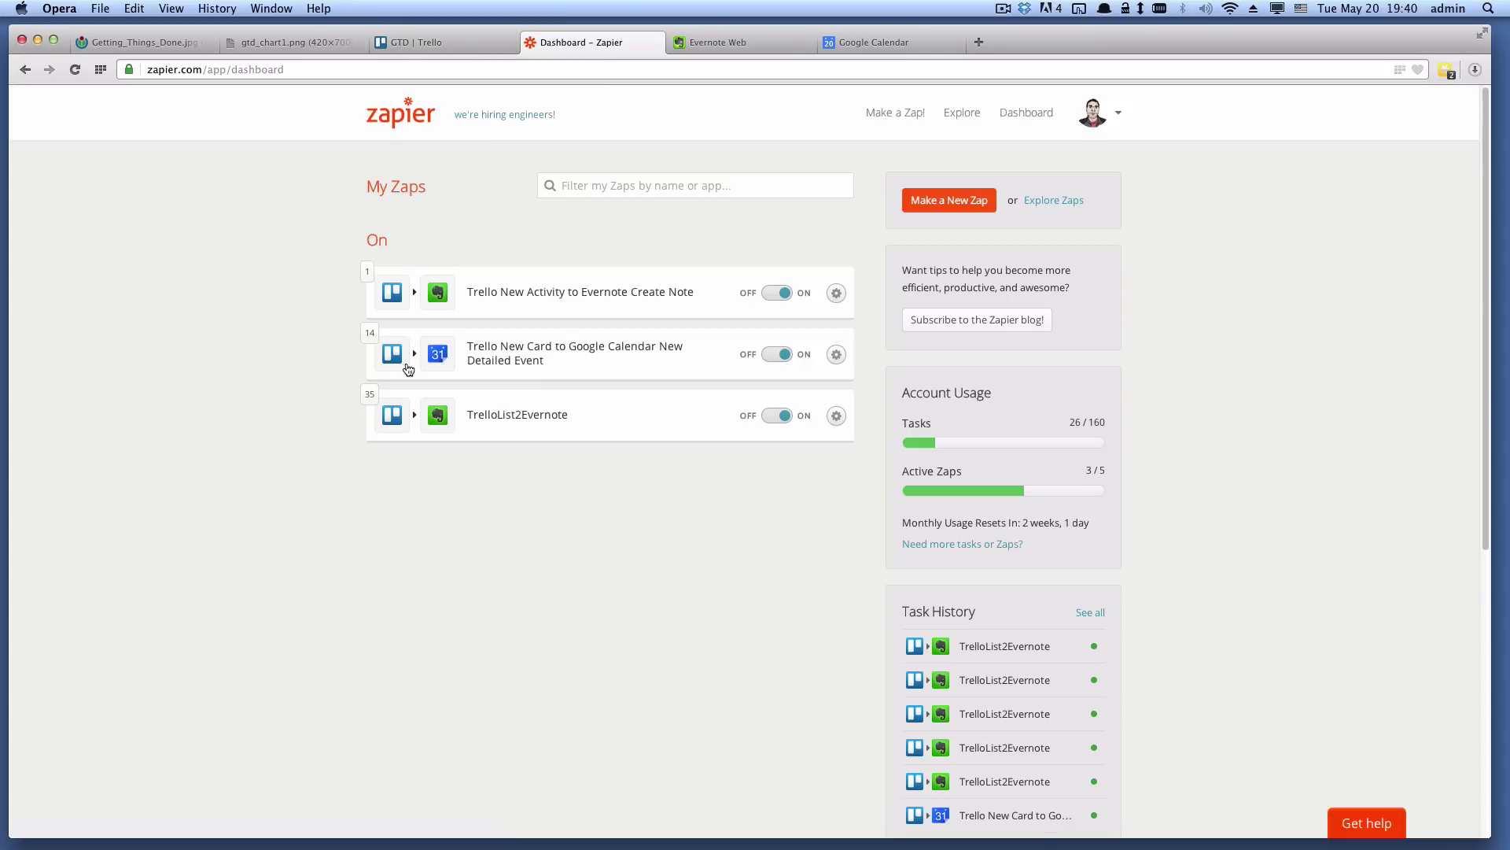
pyautogui.click(556, 352)
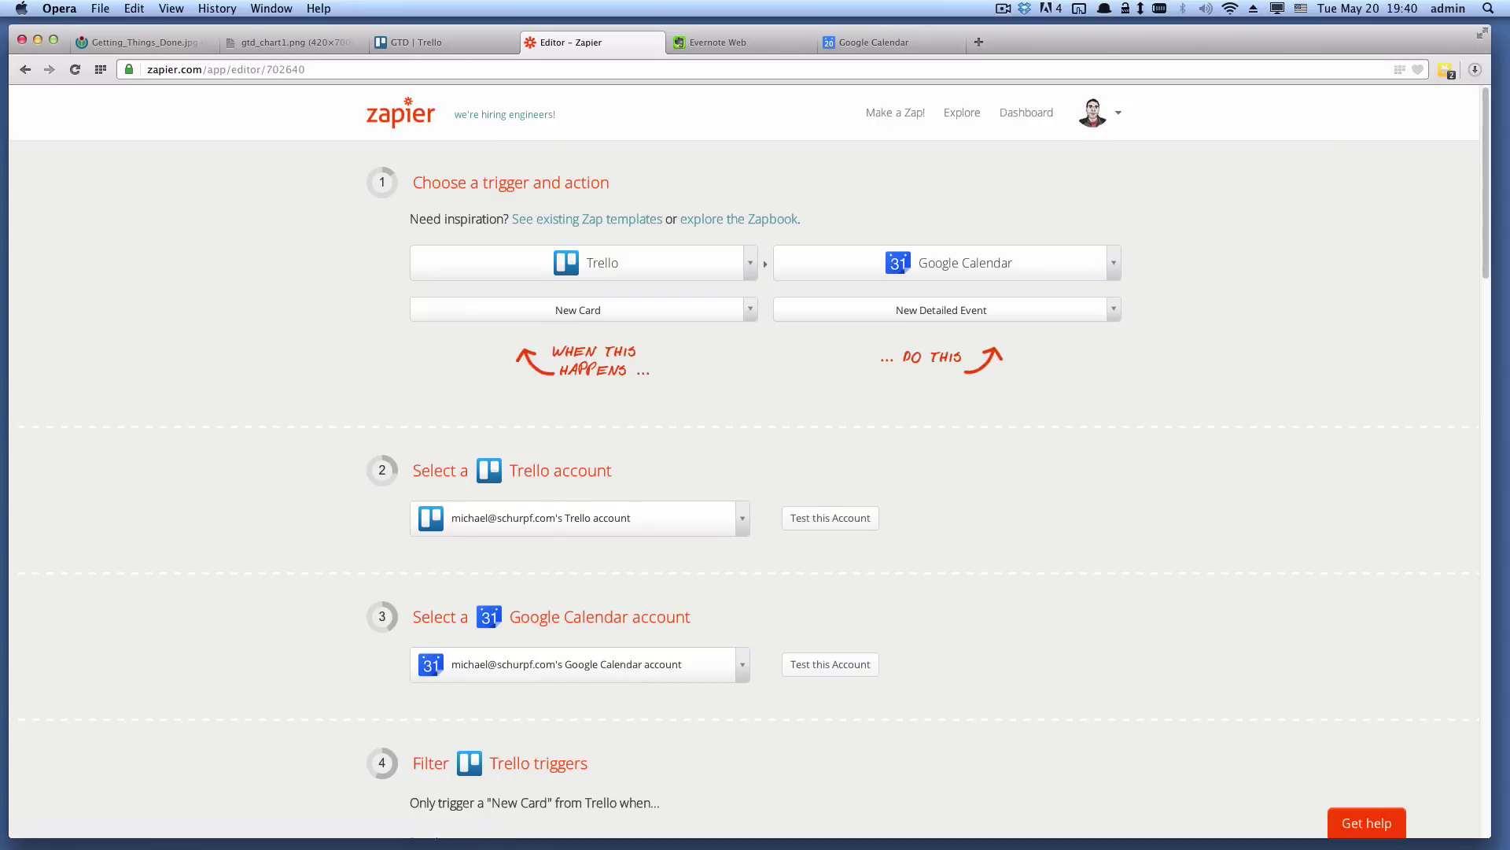
pyautogui.press('space')
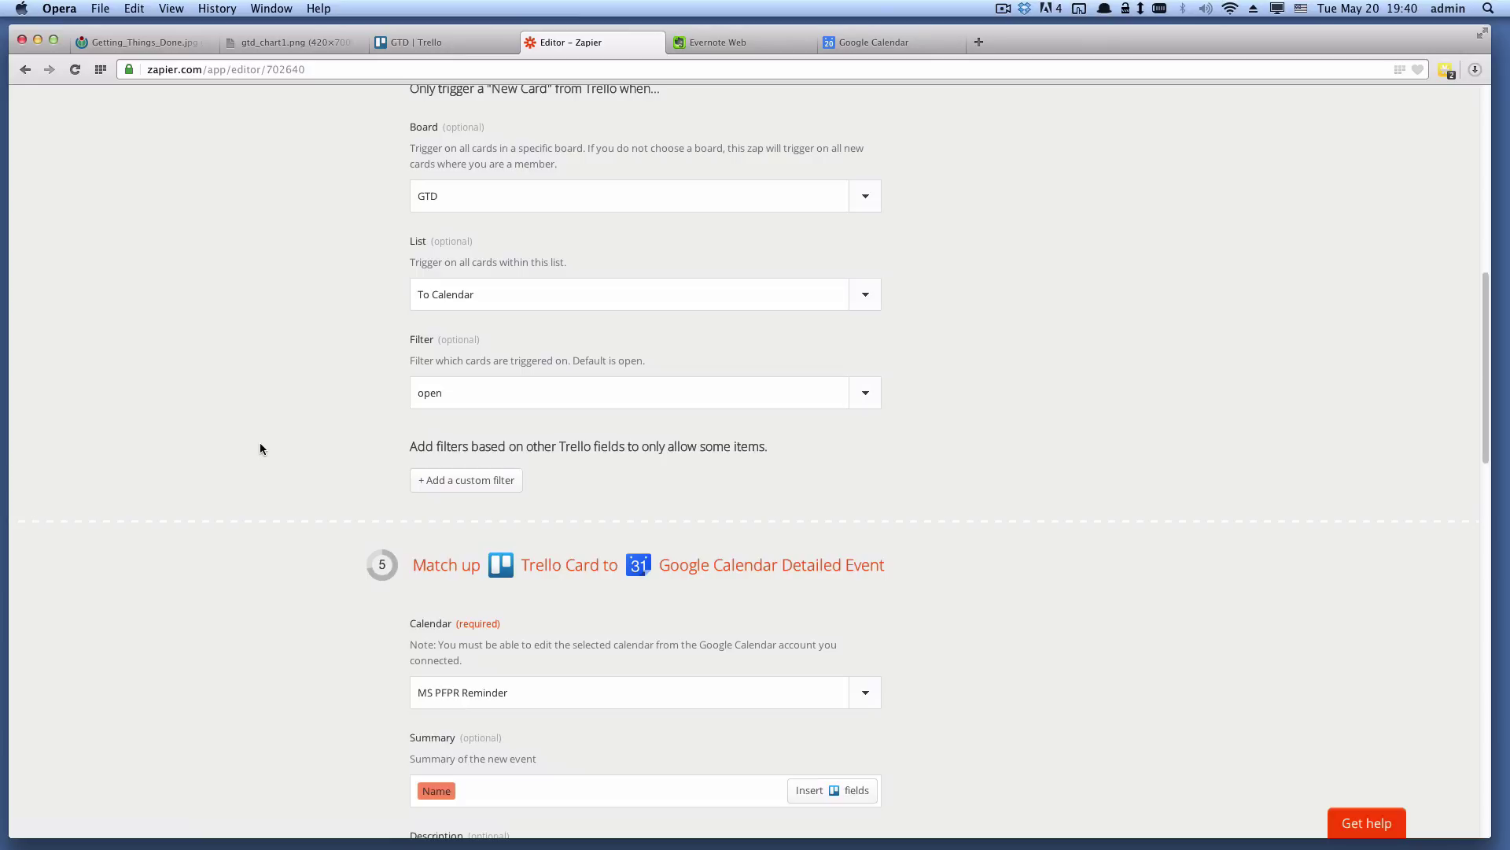
# Examine how Trello card fields map to the Google Calendar event, especially the start and end dates, through to the naming section.
pyautogui.scroll(-10, 260, 449)
pyautogui.scroll(4, 755, 461)
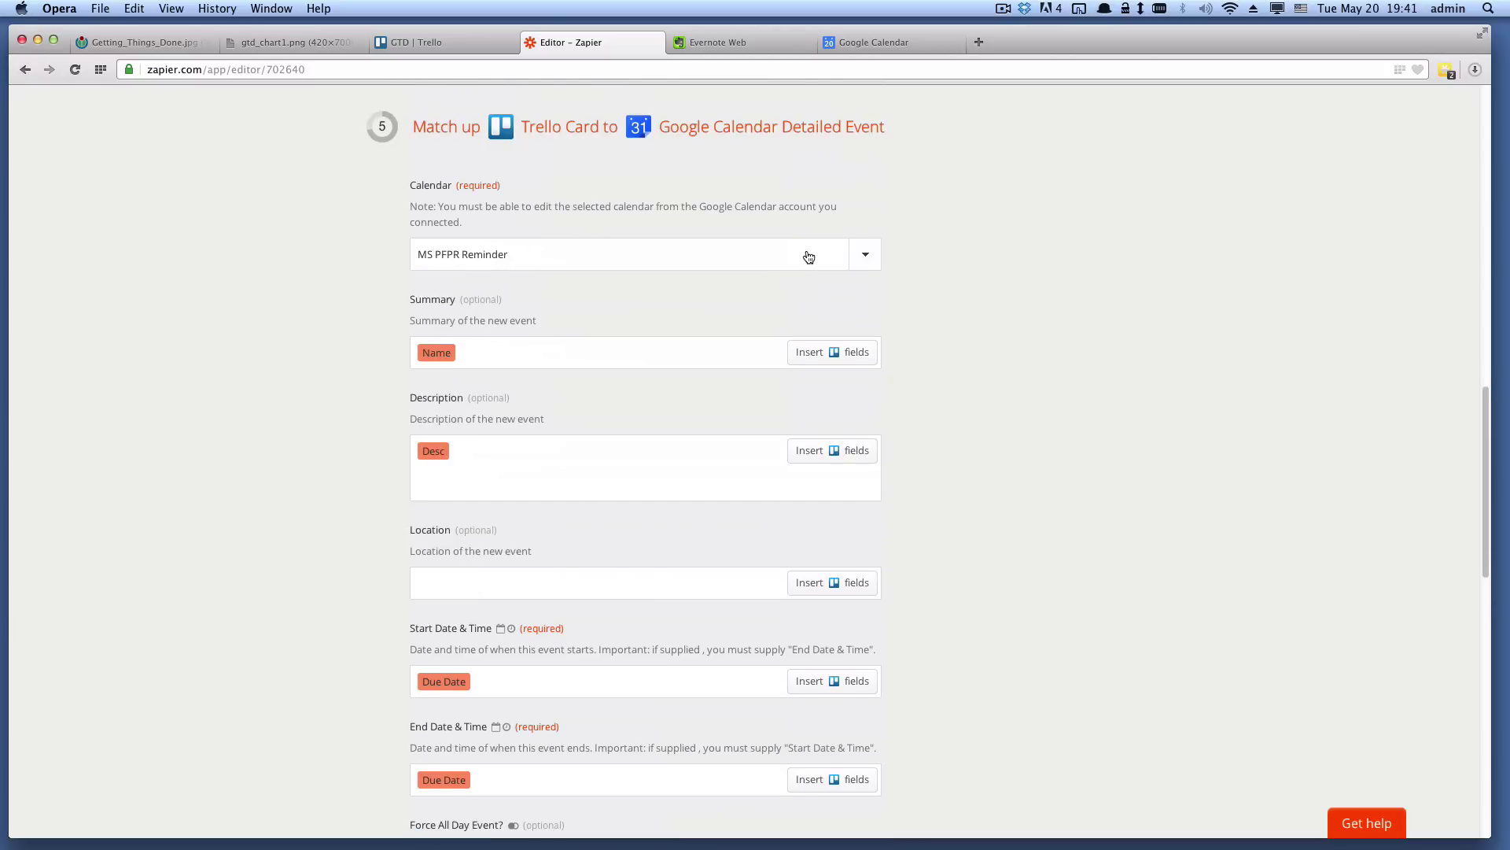
pyautogui.scroll(-3, 118, 368)
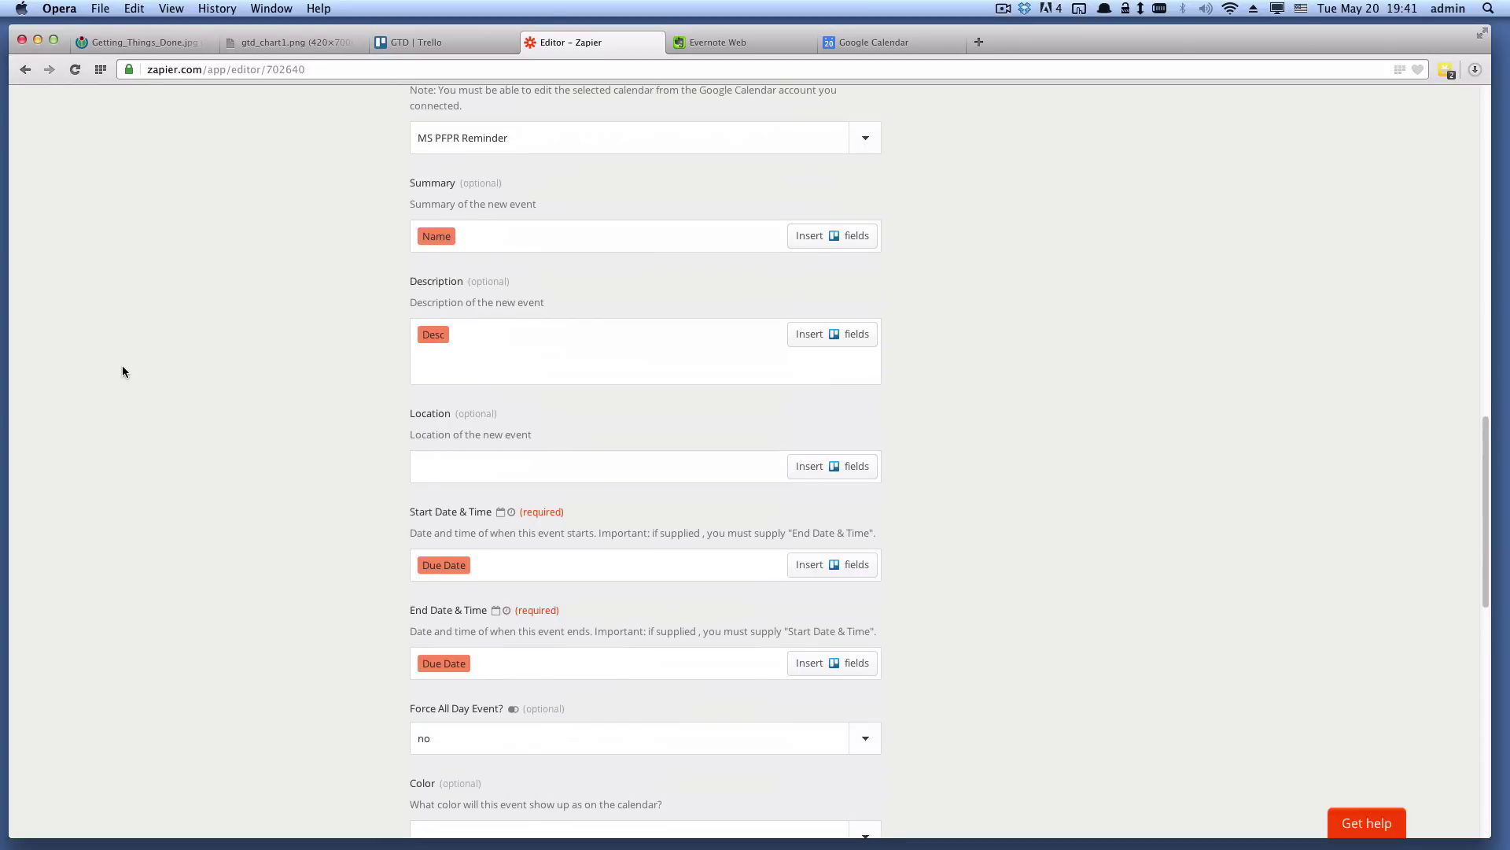
pyautogui.click(493, 554)
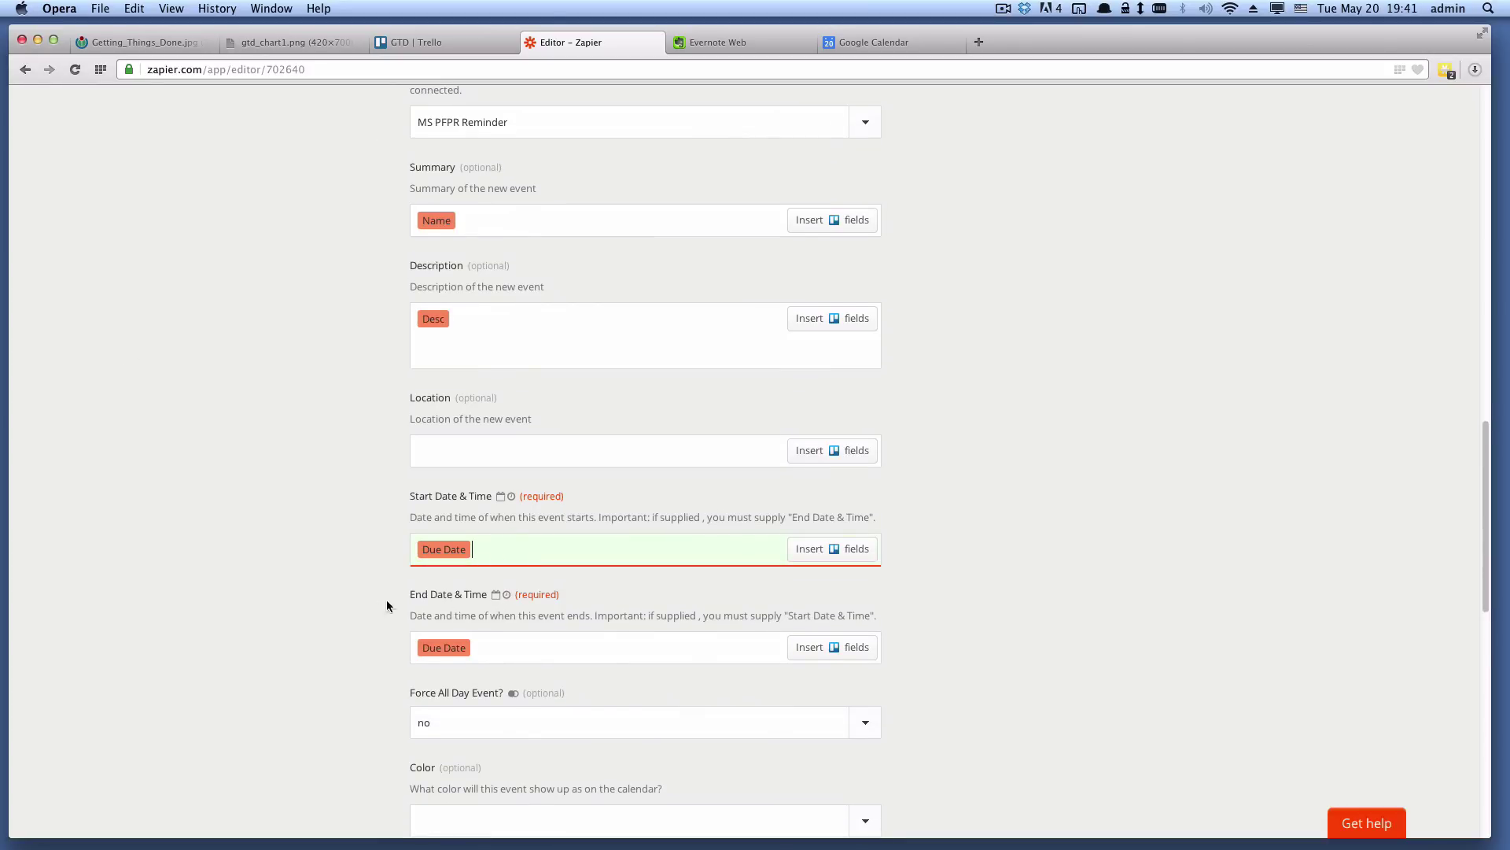
pyautogui.click(258, 608)
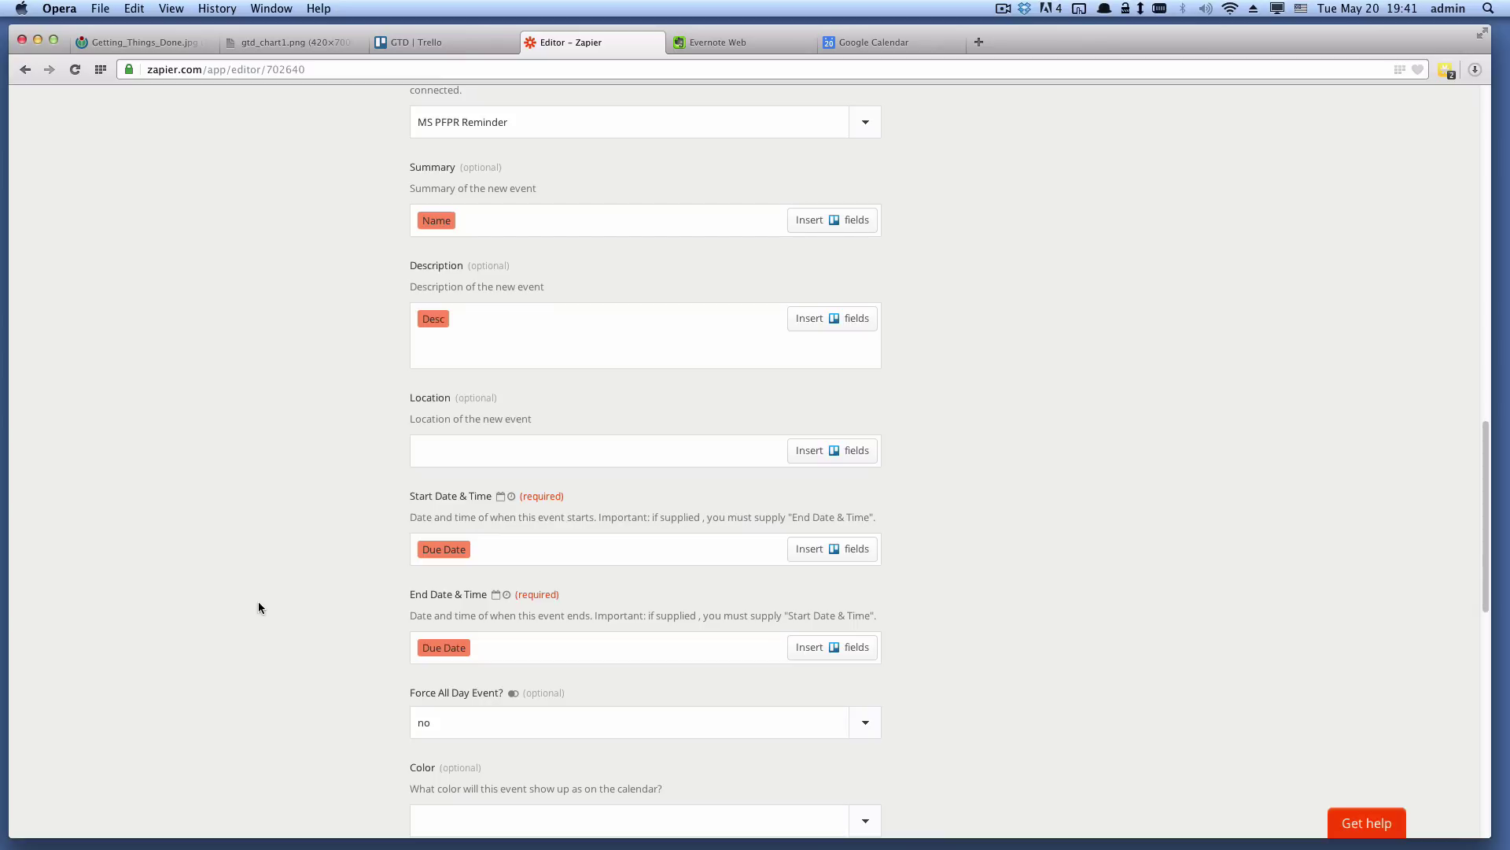
pyautogui.scroll(1, 258, 607)
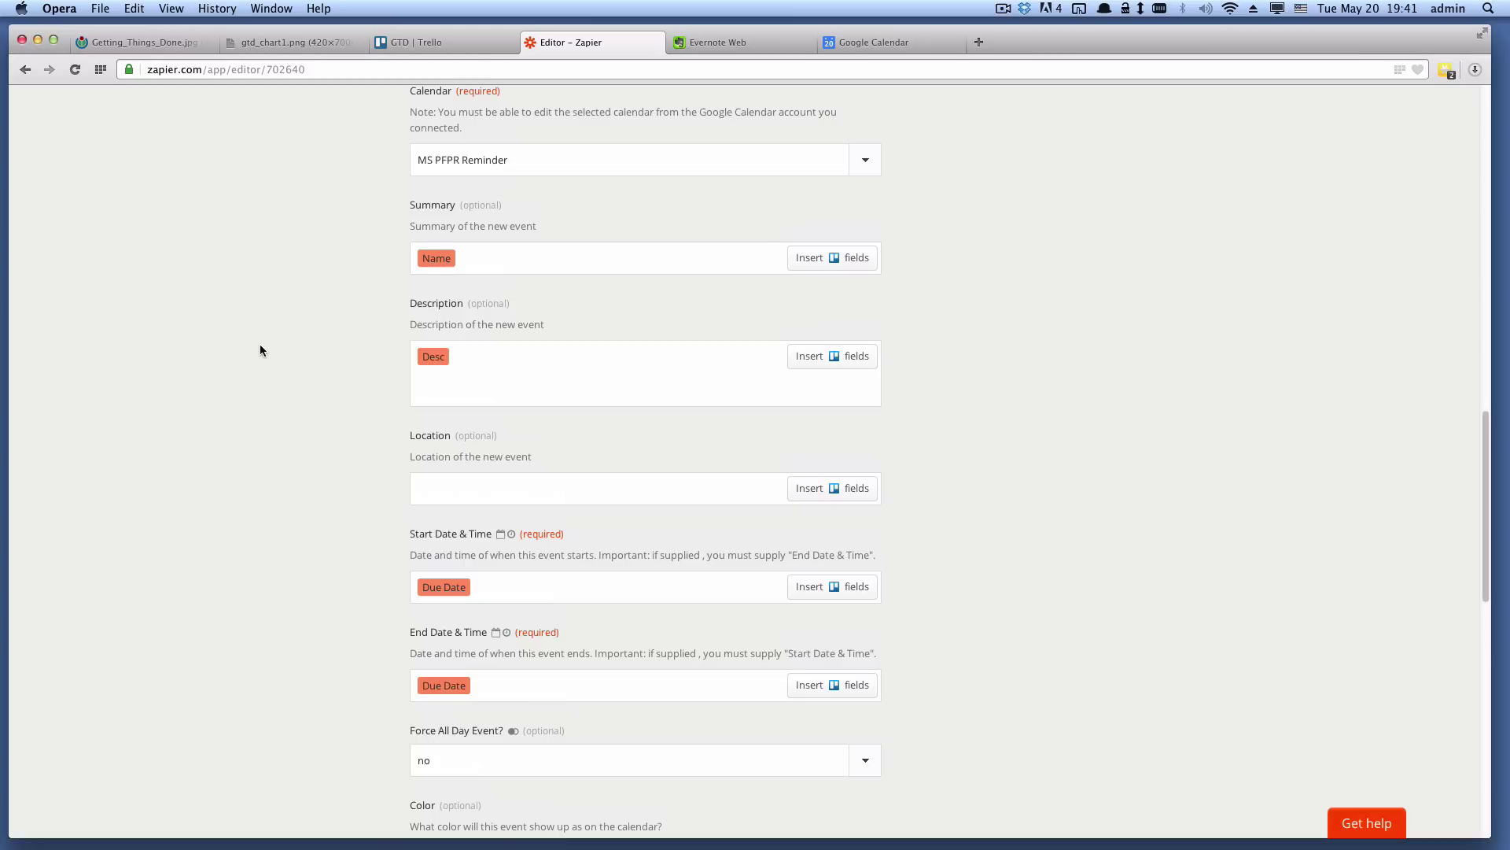
pyautogui.press('space')
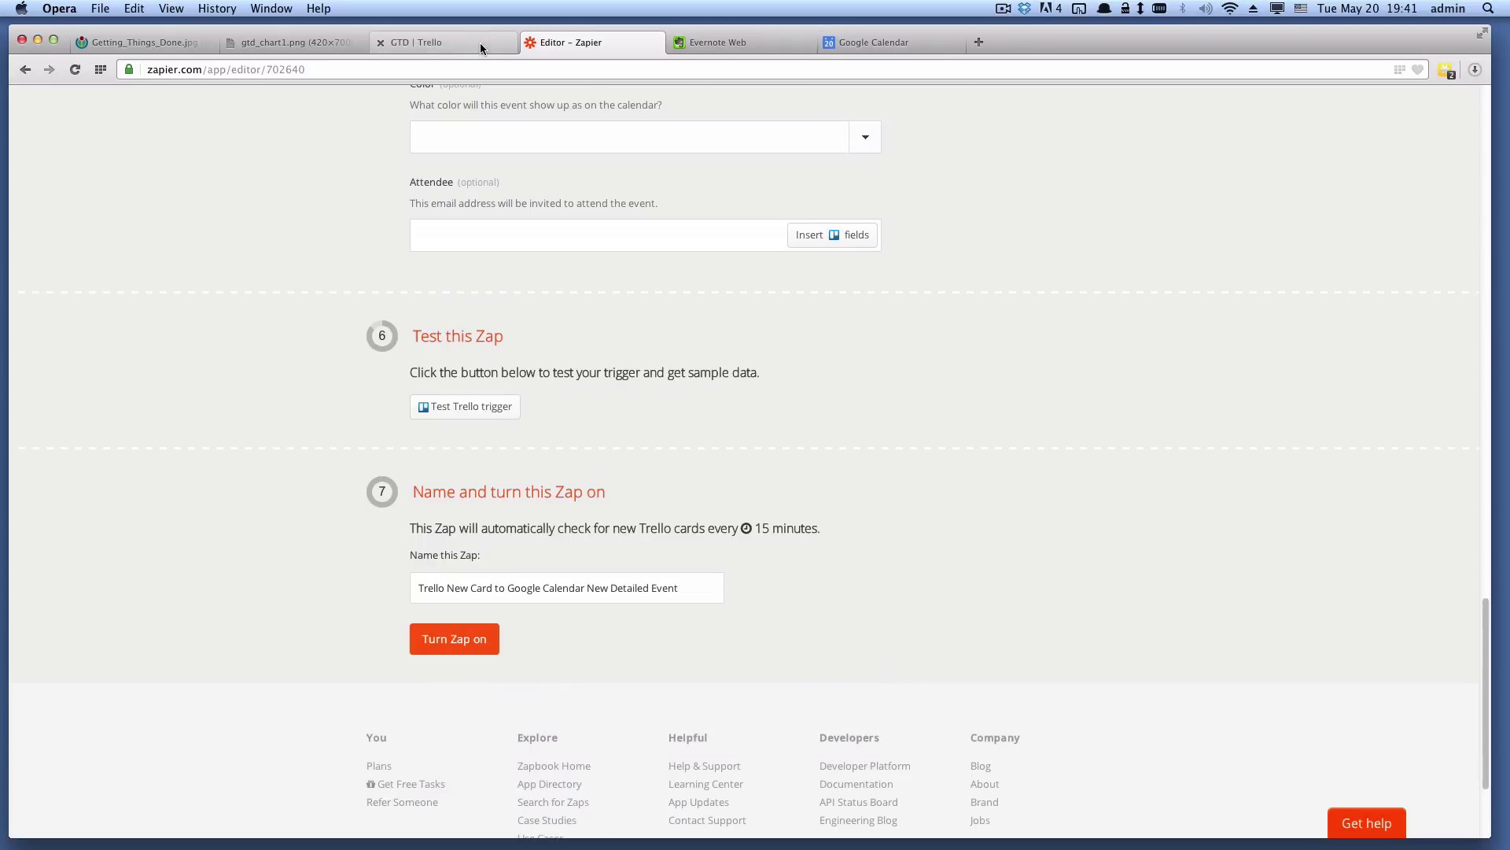
# Compare the dated cards in Trello's To Calendar list with the week view in Google Calendar, and return to the GTD board.
pyautogui.click(451, 40)
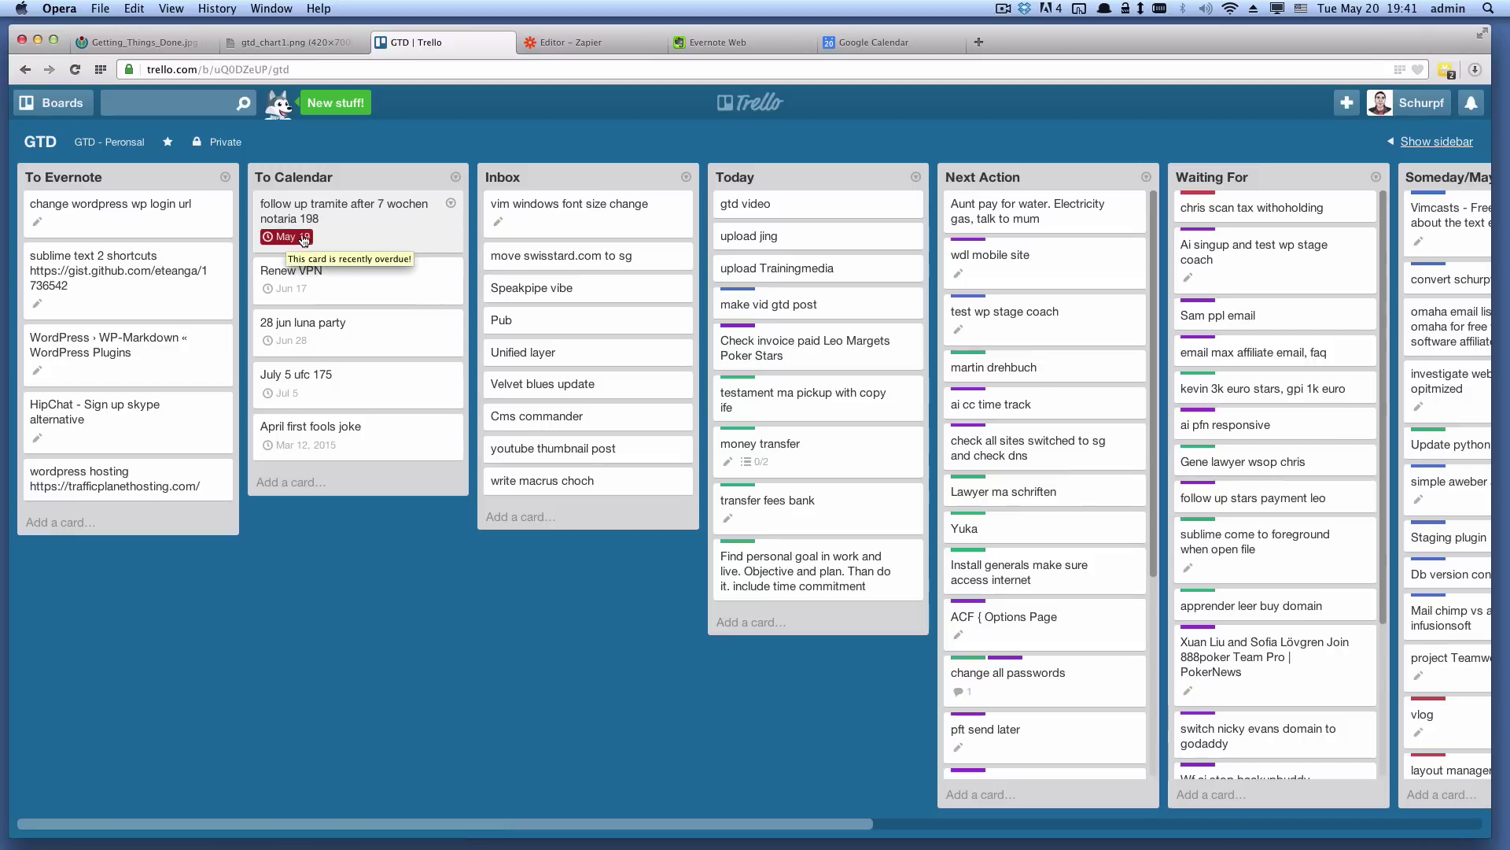
pyautogui.click(869, 44)
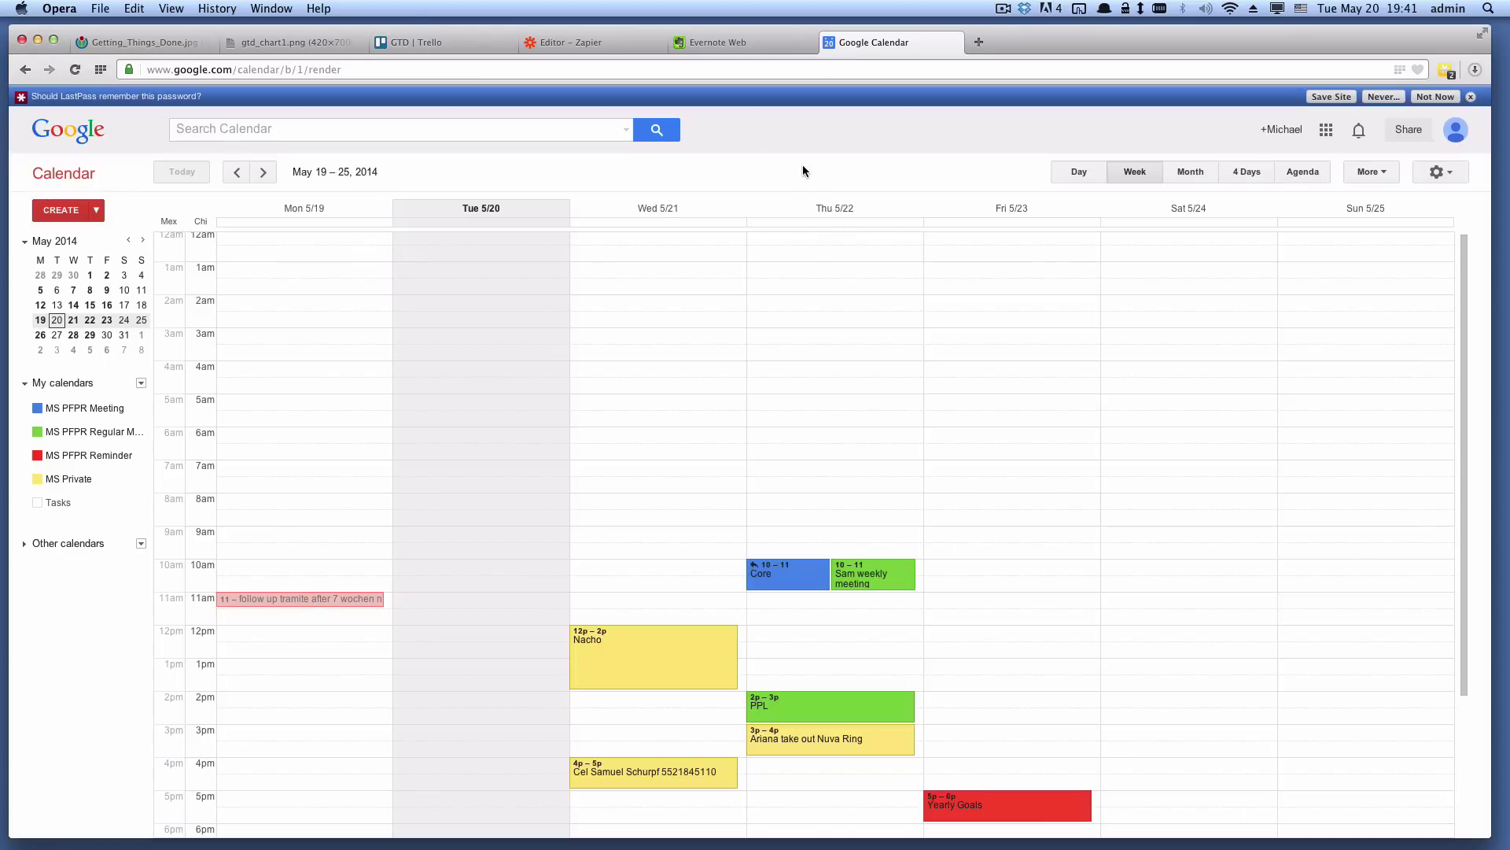
pyautogui.click(438, 44)
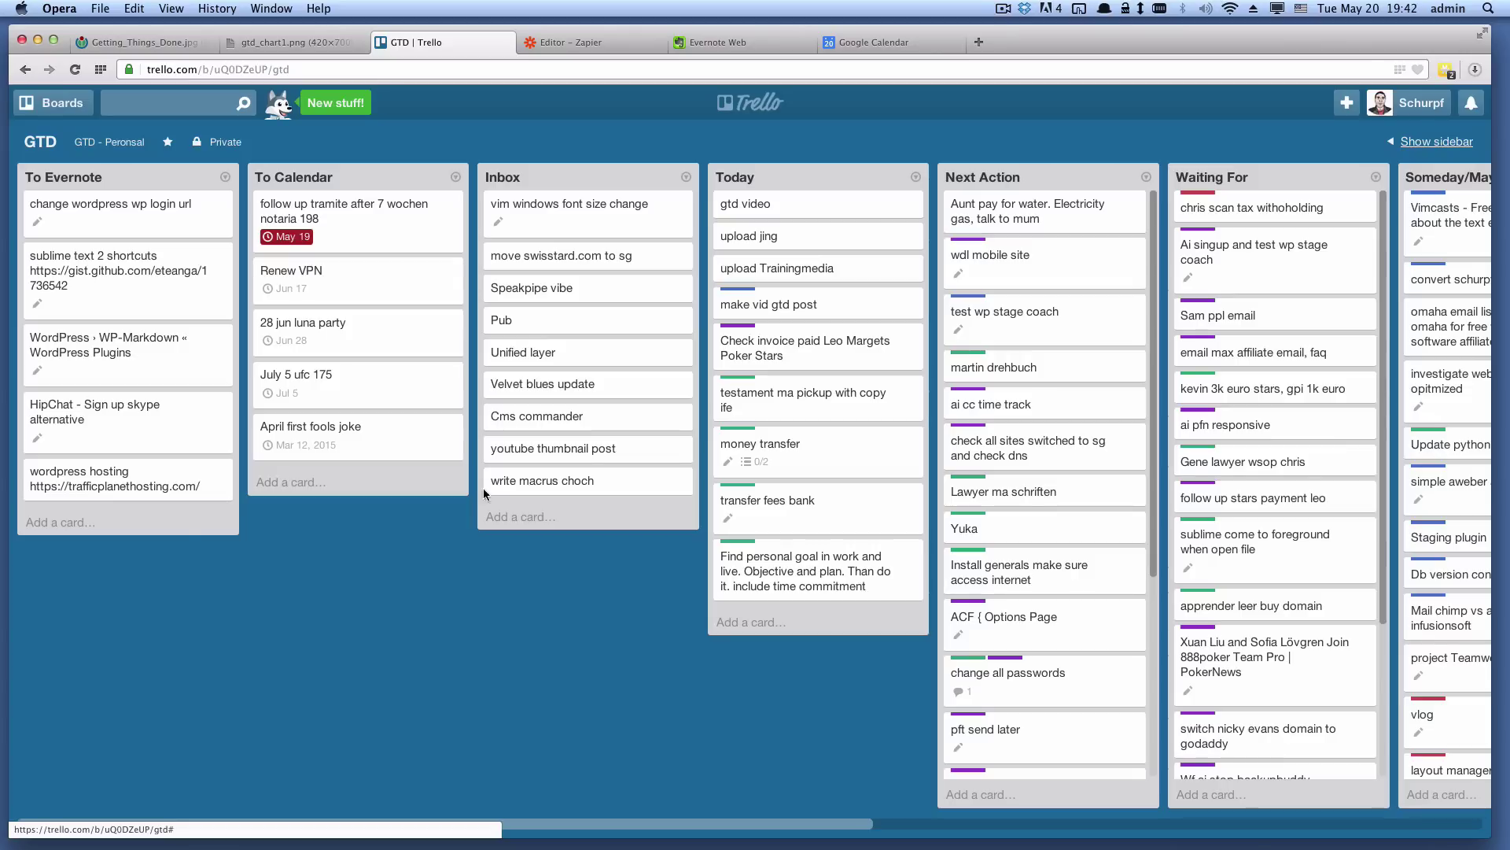
# Add a card titled "some fake date" to the end of the Inbox list.
pyautogui.click(527, 518)
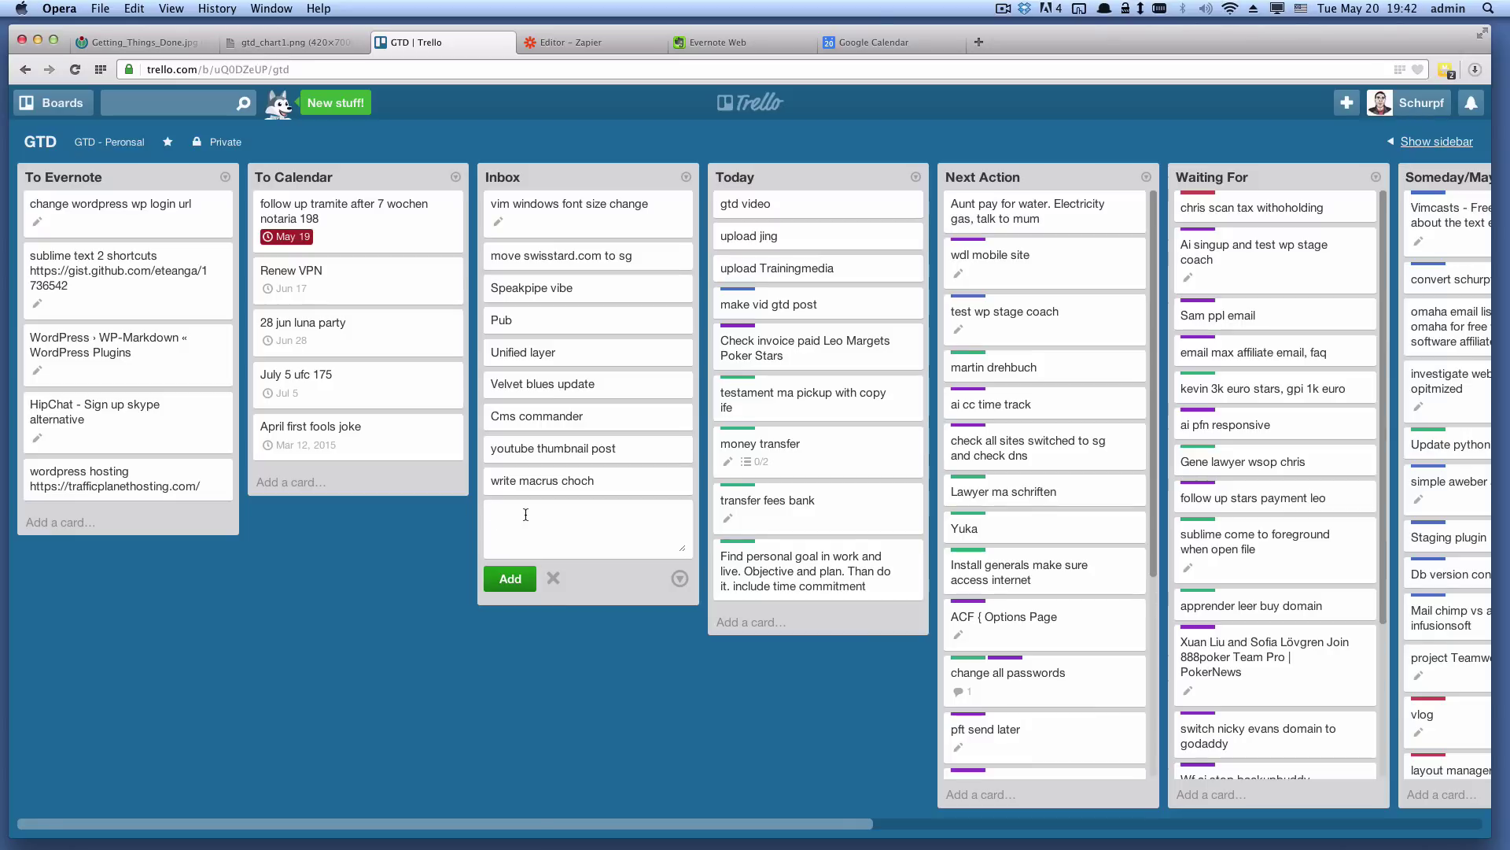
pyautogui.write('Same e')
pyautogui.press('BackSpace')
pyautogui.press('BackSpace')
pyautogui.press('BackSpace')
pyautogui.press('BackSpace')
pyautogui.press('BackSpace')
pyautogui.press('BackSpace')
pyautogui.write('some fake date')
pyautogui.press('Return')
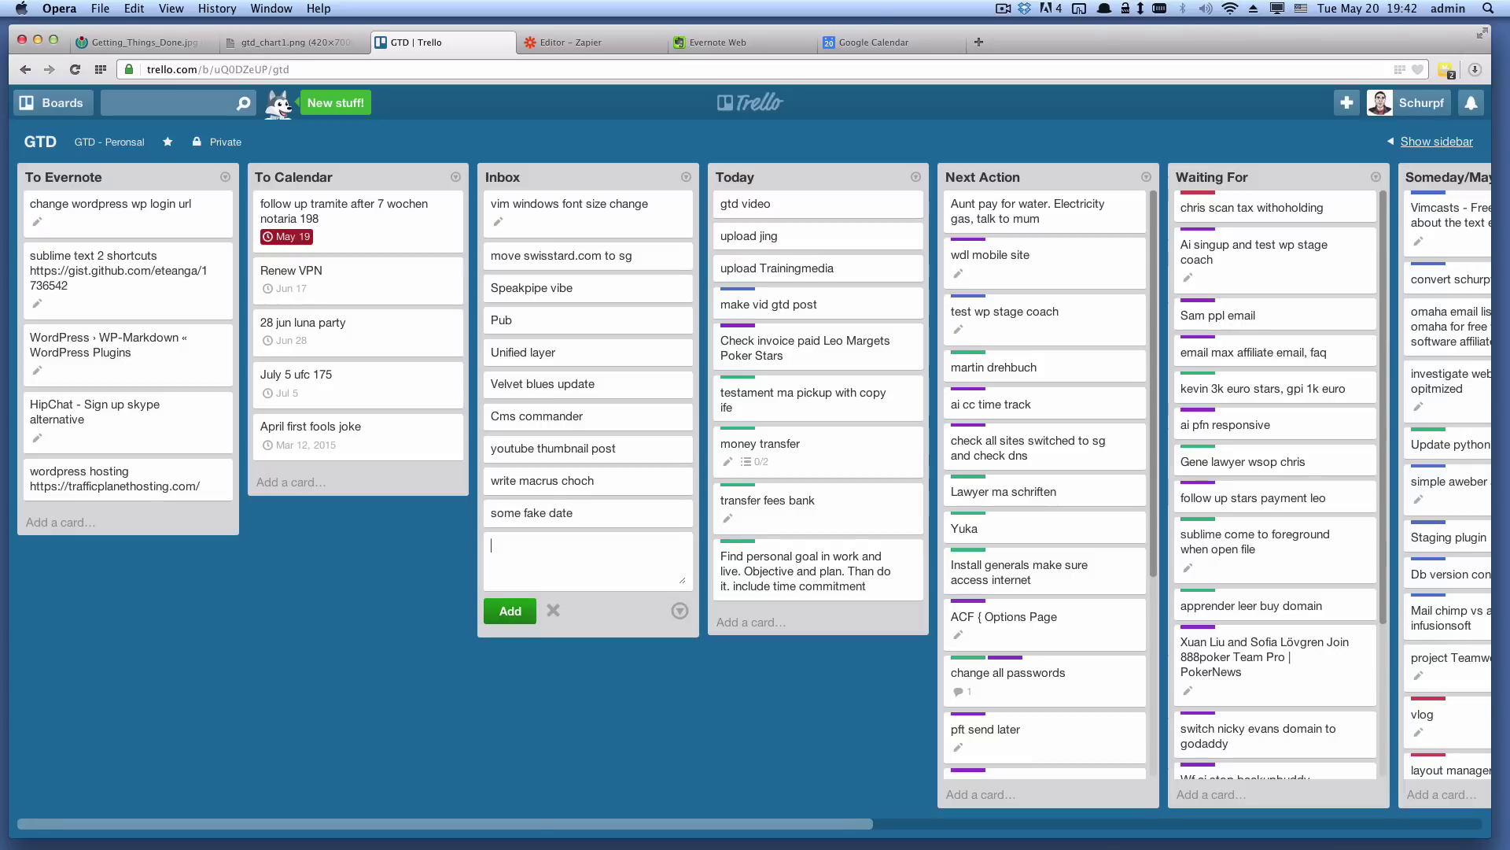
# Set the "some fake date" card's due date to 06/18/2014 at 10:00 AM and move it into To Calendar below Renew VPN.
pyautogui.click(544, 512)
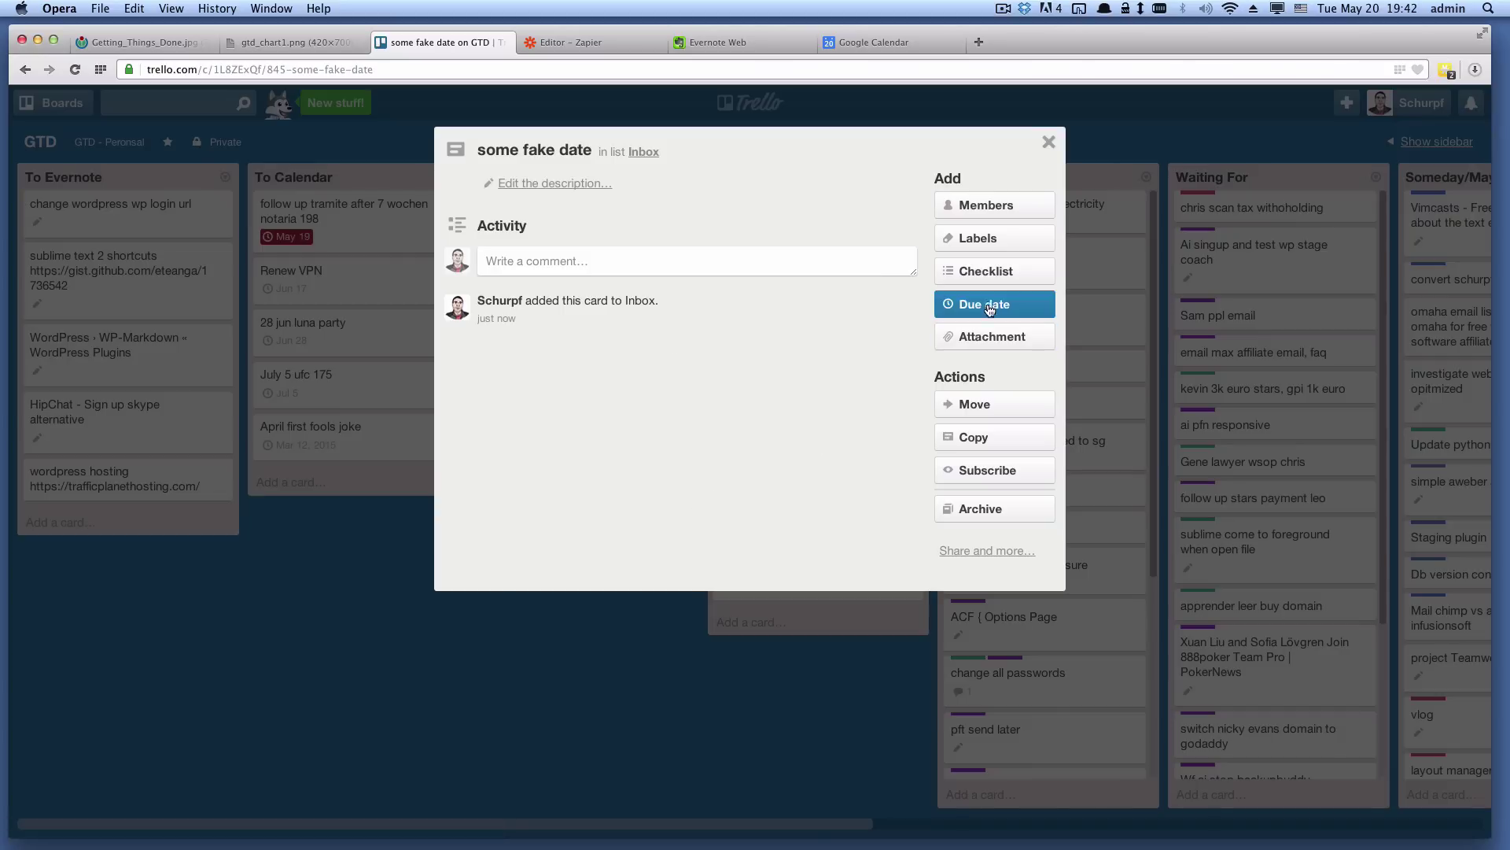
pyautogui.click(984, 303)
pyautogui.click(1073, 535)
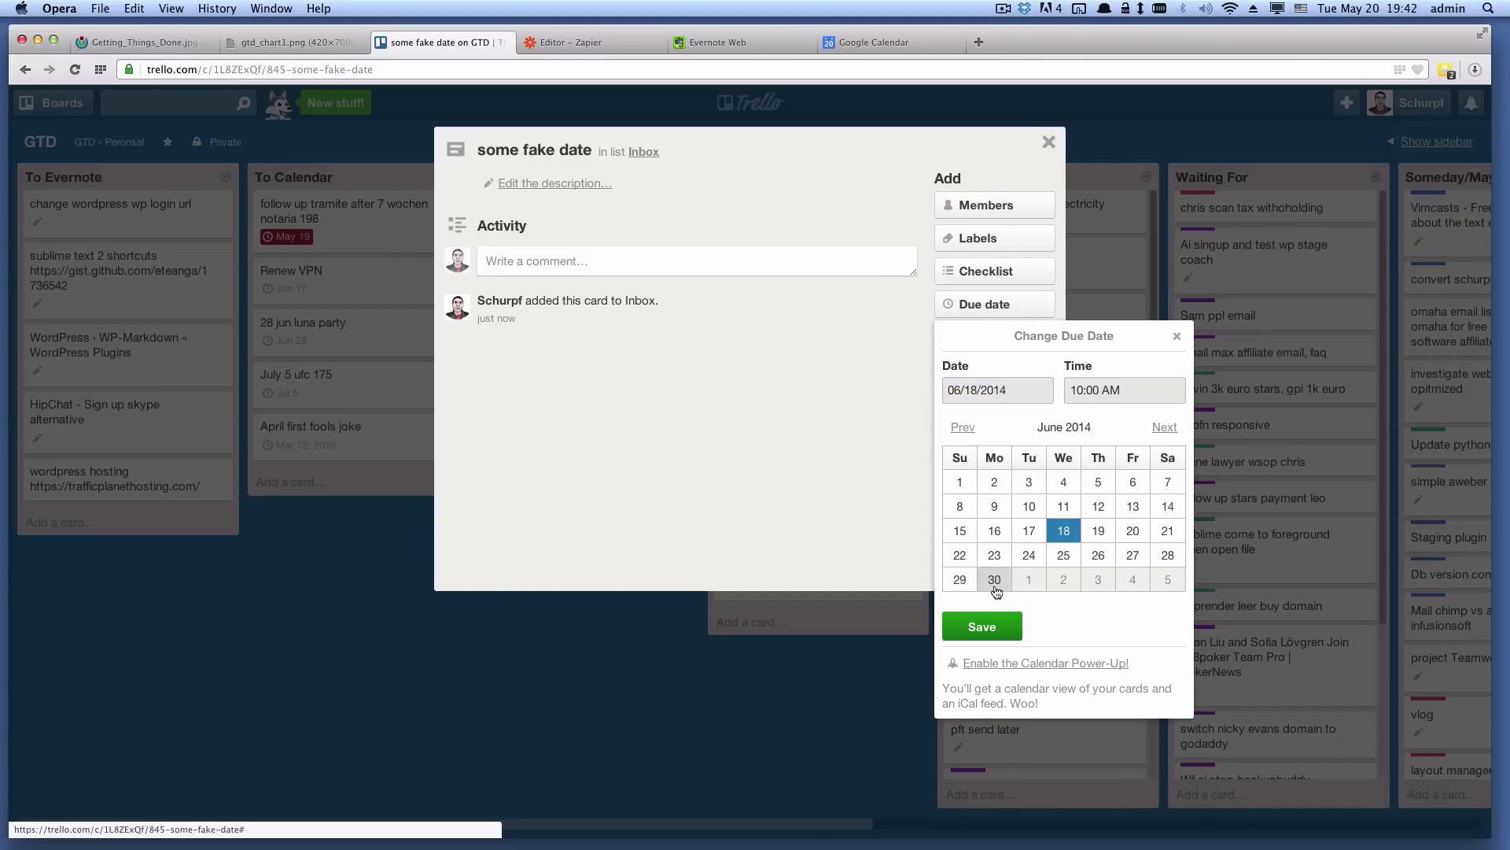
pyautogui.click(980, 623)
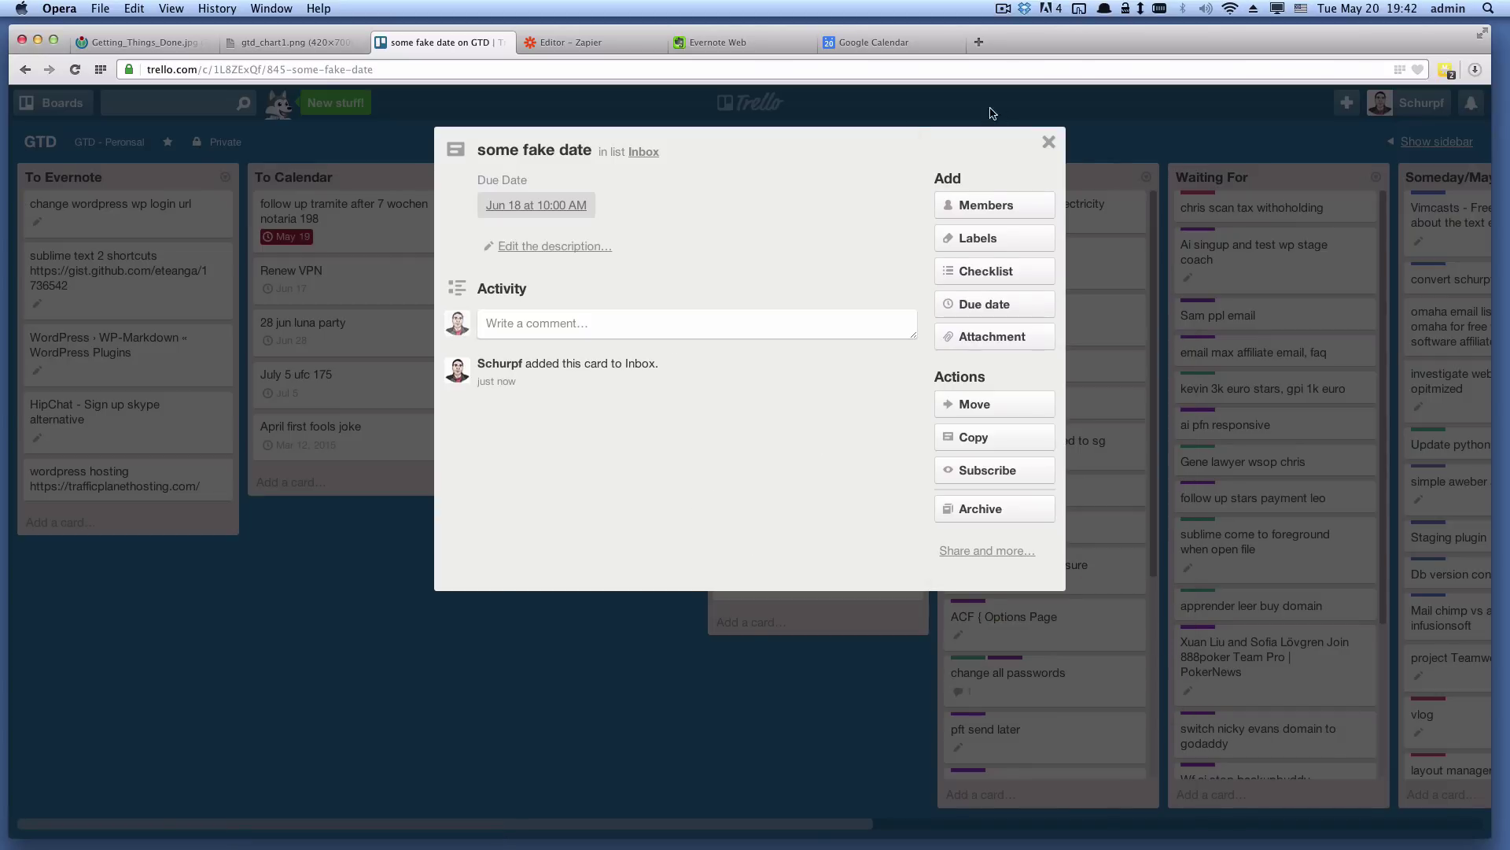
pyautogui.click(1048, 142)
pyautogui.moveTo(572, 515); pyautogui.dragTo(348, 346)
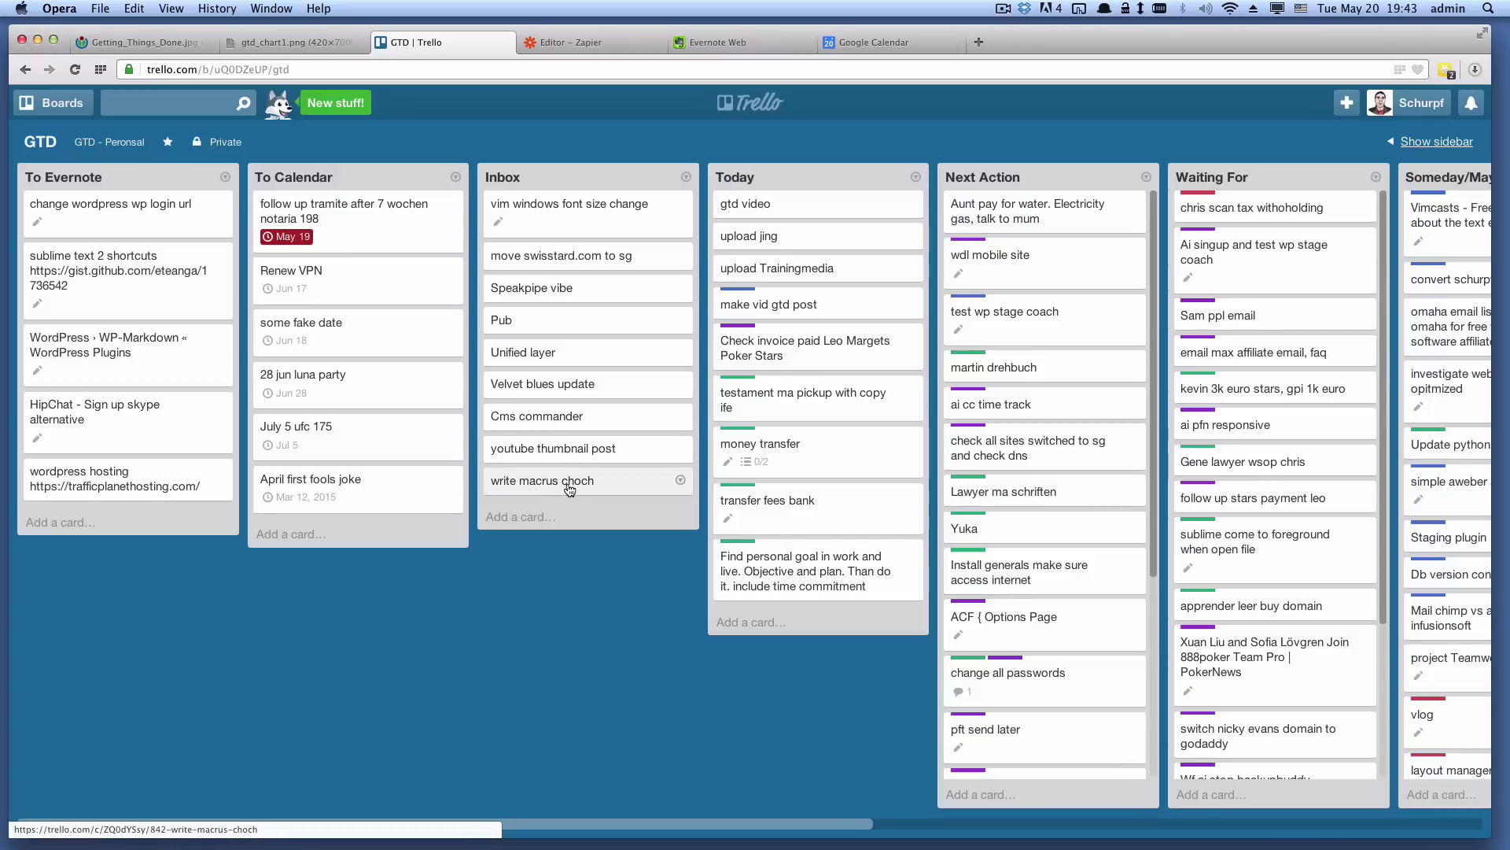
pyautogui.moveTo(569, 490); pyautogui.dragTo(491, 481)
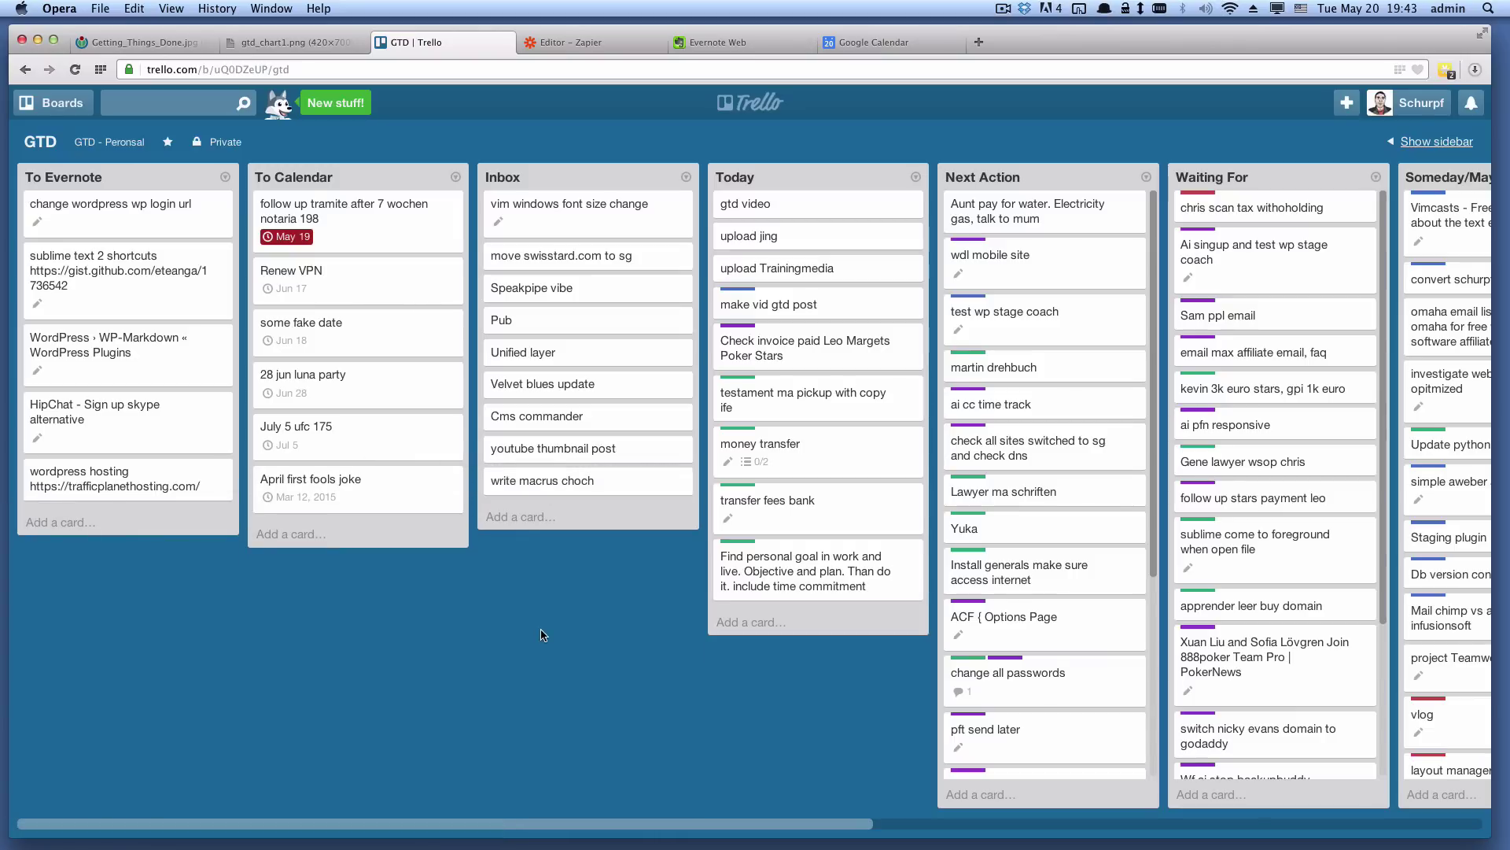